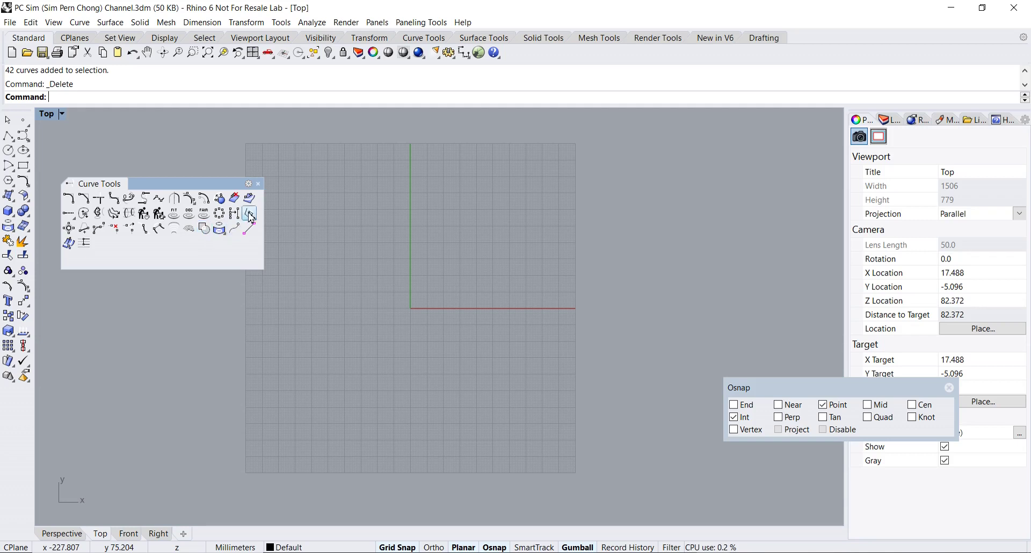
Draw a degree-3 curve through 13 control points, looping as a figure eight above the origin with its two ends crossing at the top.
{"action": "left_click", "coordinate": [258, 184]}
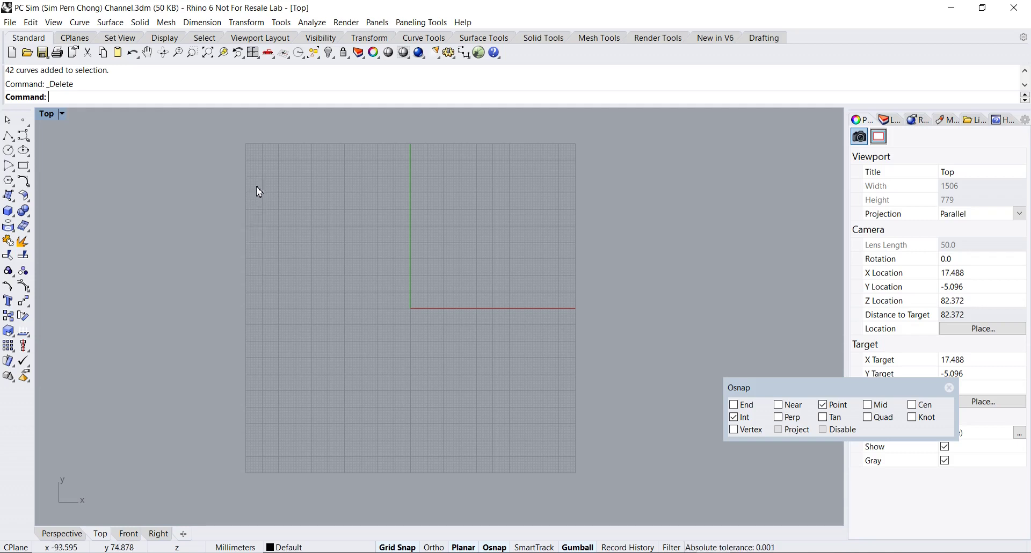
{"action": "left_click", "coordinate": [23, 136]}
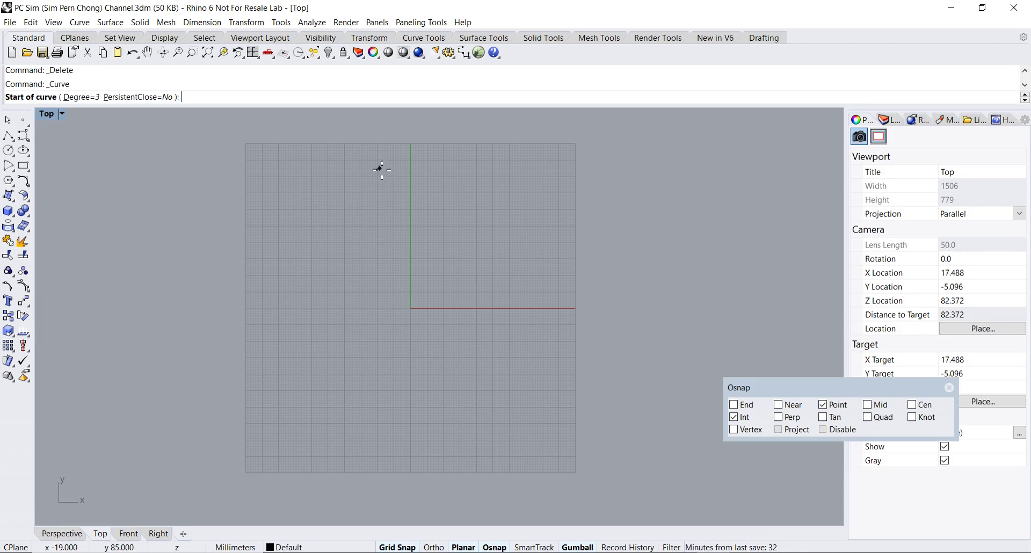
{"action": "left_click", "coordinate": [368, 174]}
{"action": "left_click", "coordinate": [427, 197]}
{"action": "left_click", "coordinate": [429, 228]}
{"action": "left_click", "coordinate": [397, 251]}
{"action": "left_click", "coordinate": [388, 268]}
{"action": "left_click", "coordinate": [396, 286]}
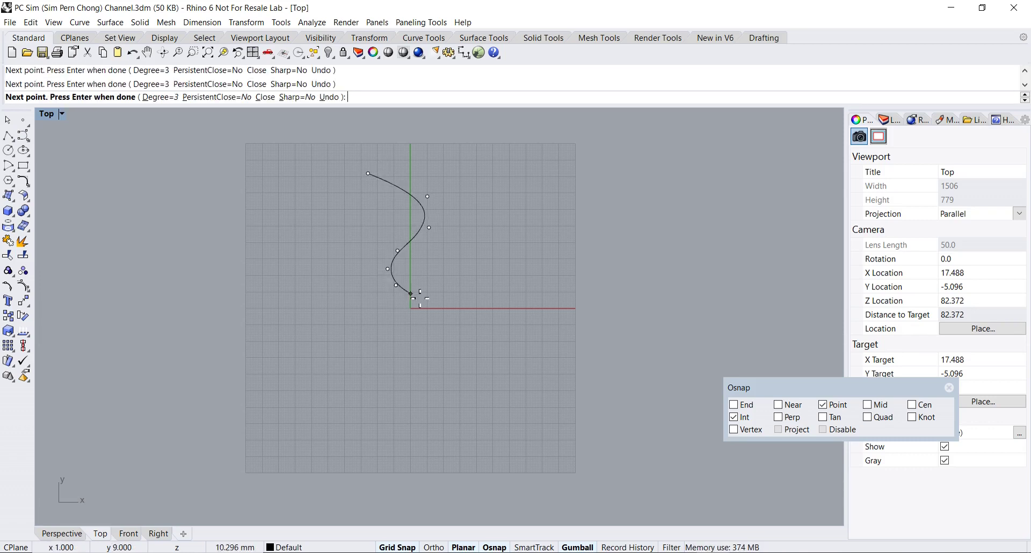
{"action": "left_click", "coordinate": [424, 298]}
{"action": "left_click", "coordinate": [444, 288]}
{"action": "left_click", "coordinate": [445, 258]}
{"action": "left_click", "coordinate": [428, 243]}
{"action": "left_click", "coordinate": [386, 235]}
{"action": "left_click", "coordinate": [370, 219]}
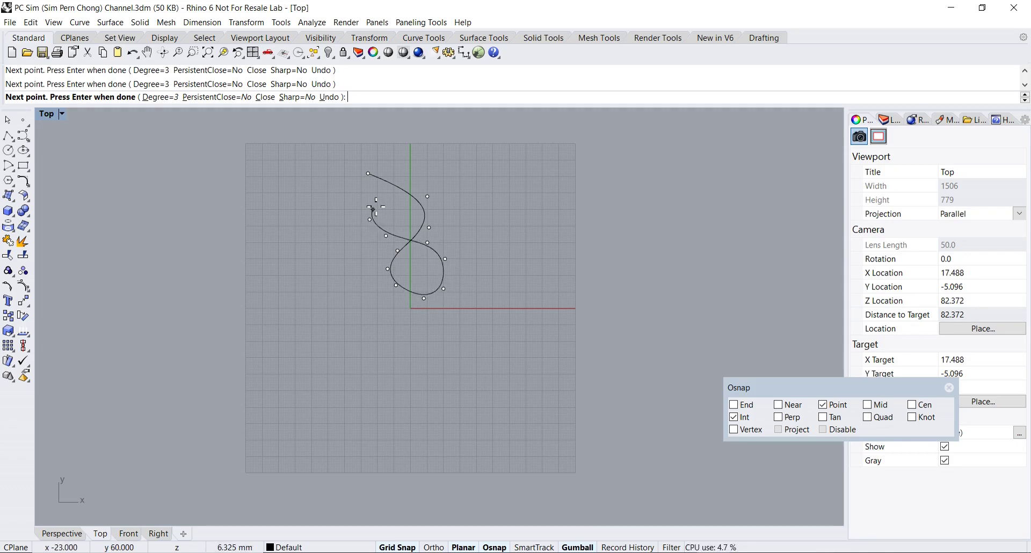
{"action": "left_click", "coordinate": [386, 165]}
{"action": "key", "text": "Return"}
{"action": "scroll", "coordinate": [411, 186], "scroll_direction": "up", "scroll_amount": 3}
{"action": "scroll", "coordinate": [384, 240], "scroll_direction": "down", "scroll_amount": 3}
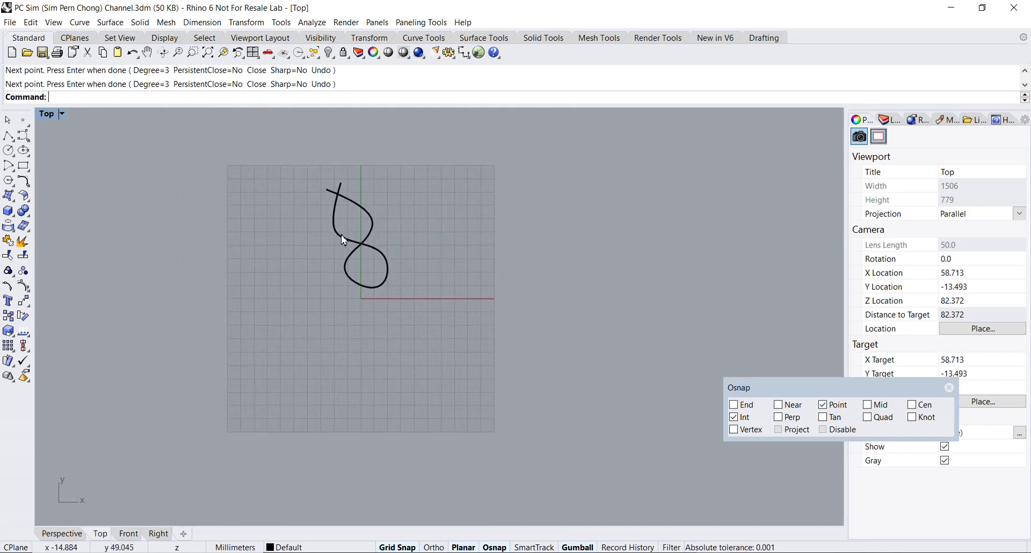
Draw a short single-segment polyline crossing the bottom of the figure eight's lower loop, ending on the X axis.
{"action": "left_click", "coordinate": [8, 135]}
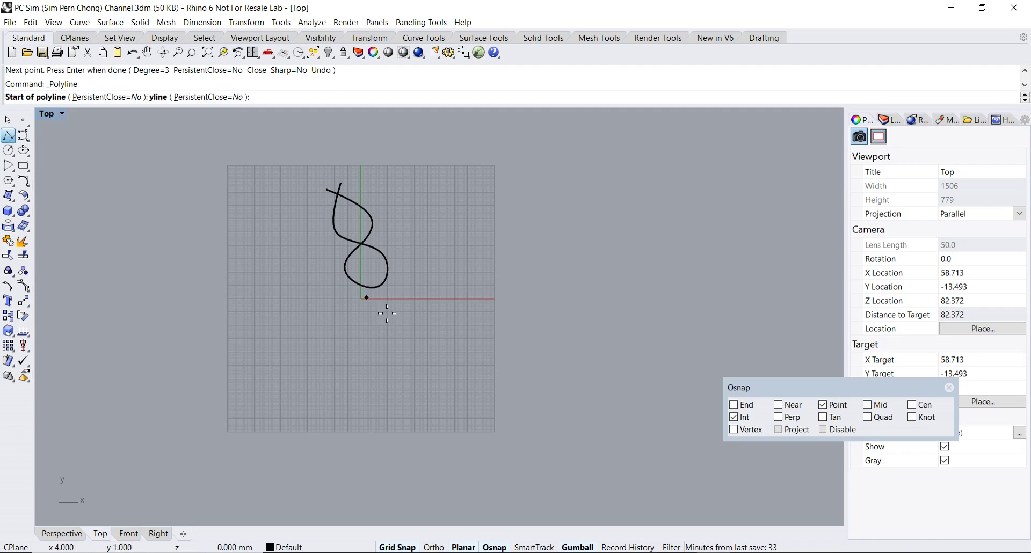
{"action": "scroll", "coordinate": [388, 313], "scroll_direction": "up", "scroll_amount": 3}
{"action": "left_click", "coordinate": [364, 259]}
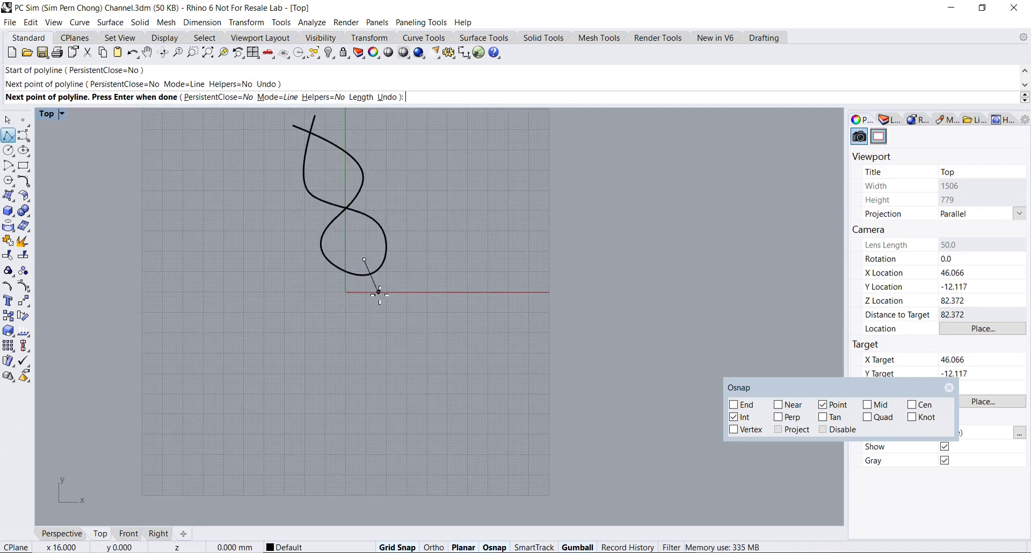
{"action": "left_click", "coordinate": [379, 291]}
{"action": "key", "text": "Return"}
{"action": "right_click_drag", "start_coordinate": [342, 316], "coordinate": [293, 333]}
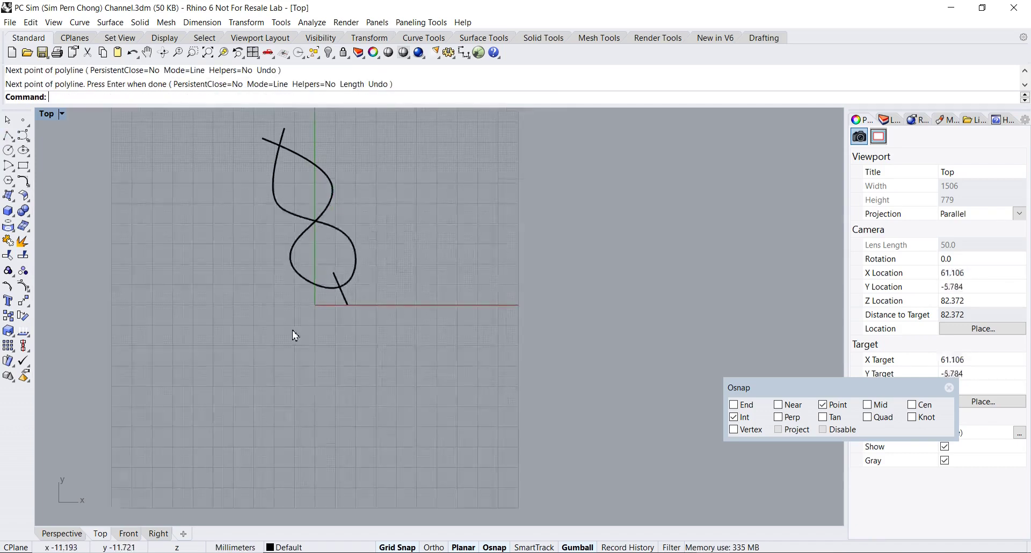
Split the figure-eight curve with the short line crossing its lower loop, and delete that cutting line.
{"action": "left_click", "coordinate": [25, 256]}
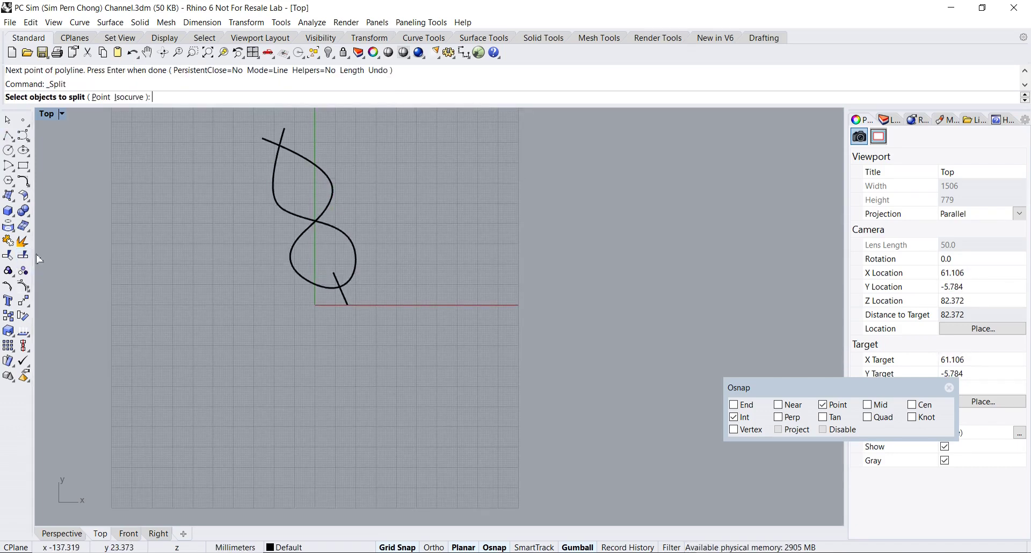
{"action": "left_click", "coordinate": [356, 270]}
{"action": "key", "text": "Return"}
{"action": "key", "text": "Return"}
{"action": "left_click", "coordinate": [356, 278]}
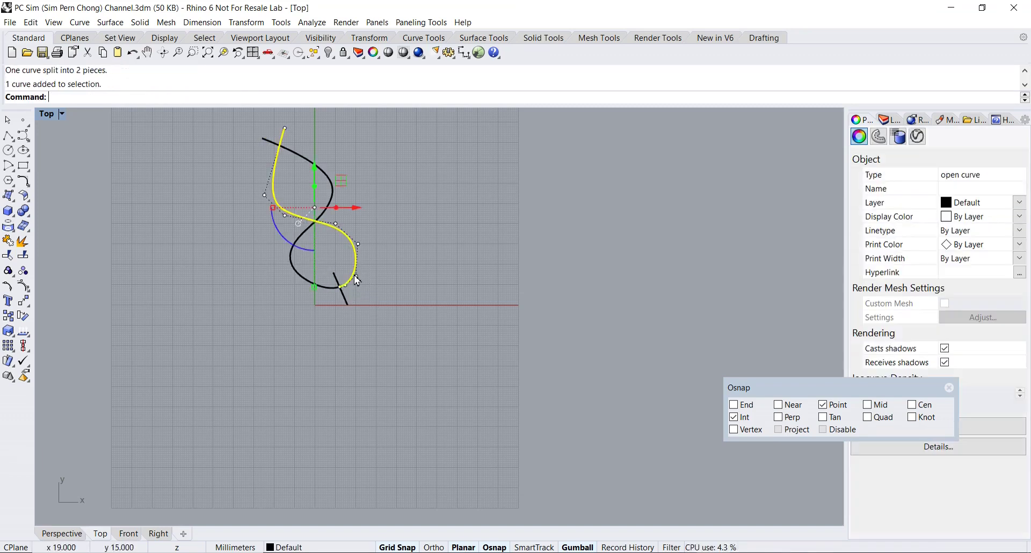
{"action": "left_click", "coordinate": [309, 284]}
{"action": "key", "text": "Escape"}
{"action": "left_click", "coordinate": [347, 302]}
{"action": "key", "text": "Delete"}
Draw a circle about 19 mm in diameter, centred on the intersection in the middle of the figure eight.
{"action": "right_click_drag", "start_coordinate": [393, 311], "coordinate": [460, 340]}
{"action": "scroll", "coordinate": [424, 306], "scroll_direction": "up", "scroll_amount": 3}
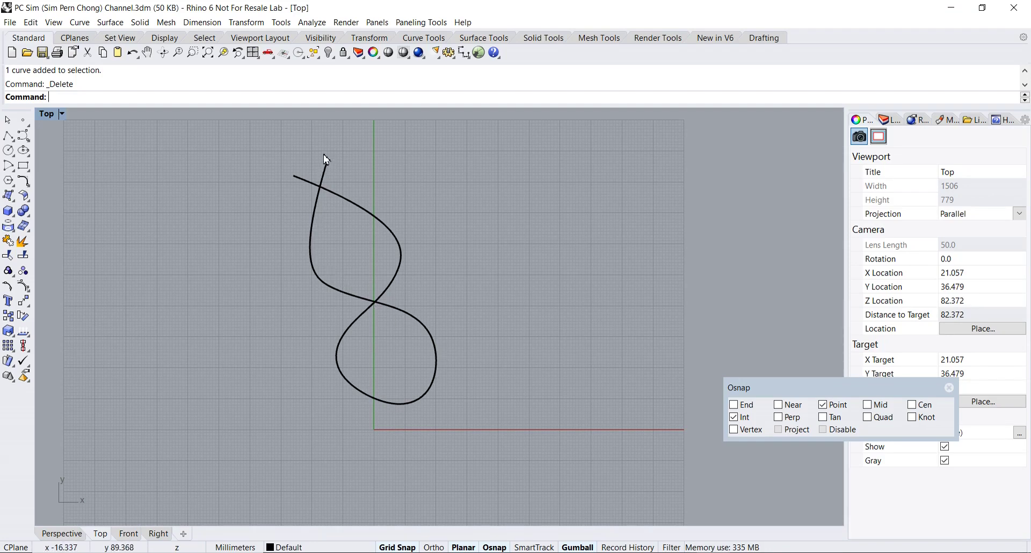
{"action": "scroll", "coordinate": [396, 276], "scroll_direction": "down", "scroll_amount": 2}
{"action": "scroll", "coordinate": [379, 247], "scroll_direction": "up", "scroll_amount": 3}
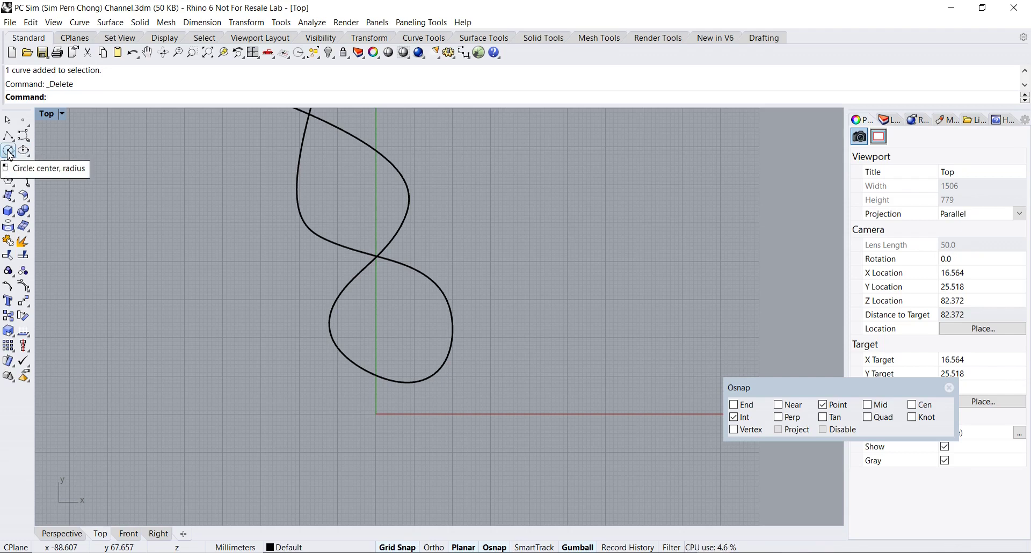
{"action": "left_click", "coordinate": [8, 151]}
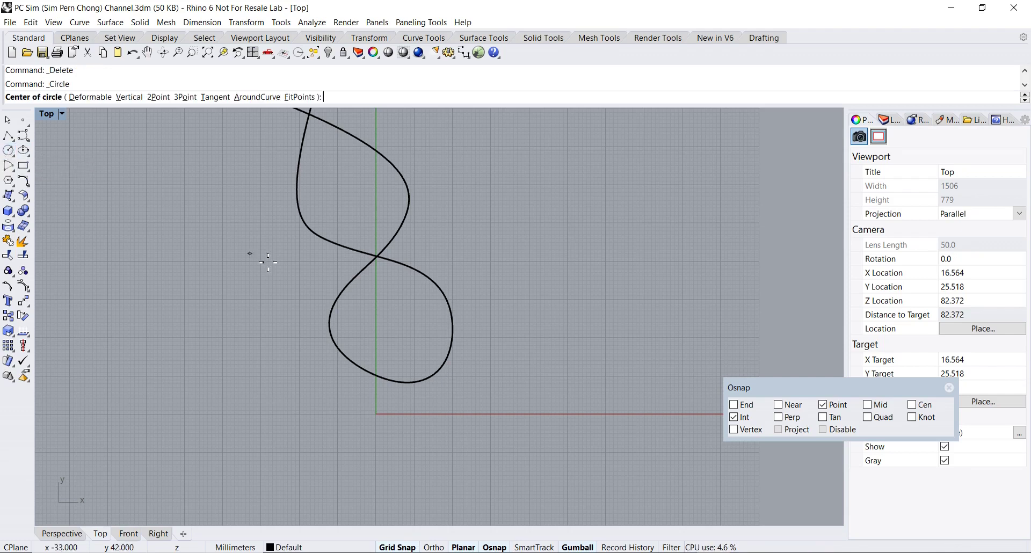
{"action": "left_click", "coordinate": [378, 257]}
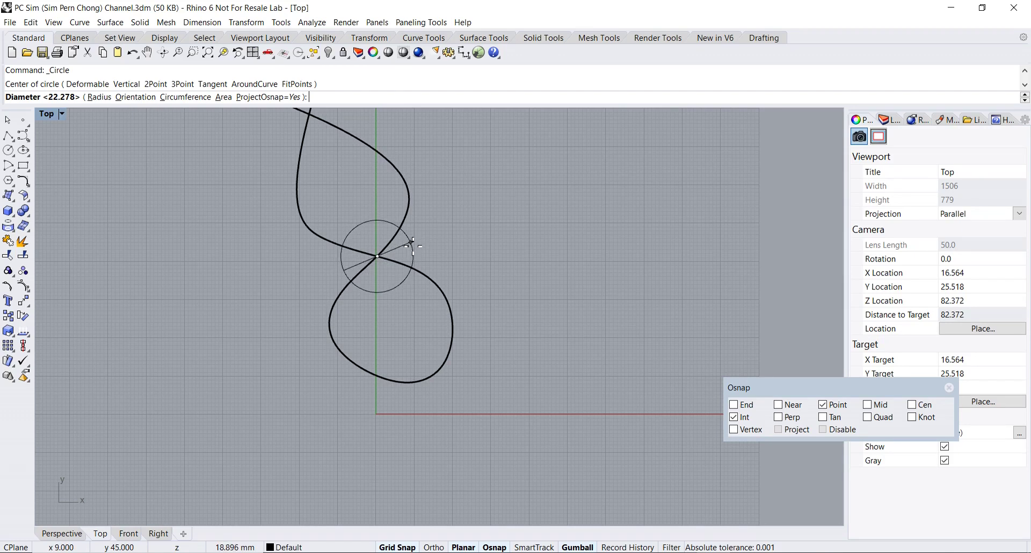
{"action": "left_click", "coordinate": [411, 241]}
{"action": "scroll", "coordinate": [446, 273], "scroll_direction": "down", "scroll_amount": 4}
{"action": "right_click_drag", "start_coordinate": [437, 299], "coordinate": [362, 270]}
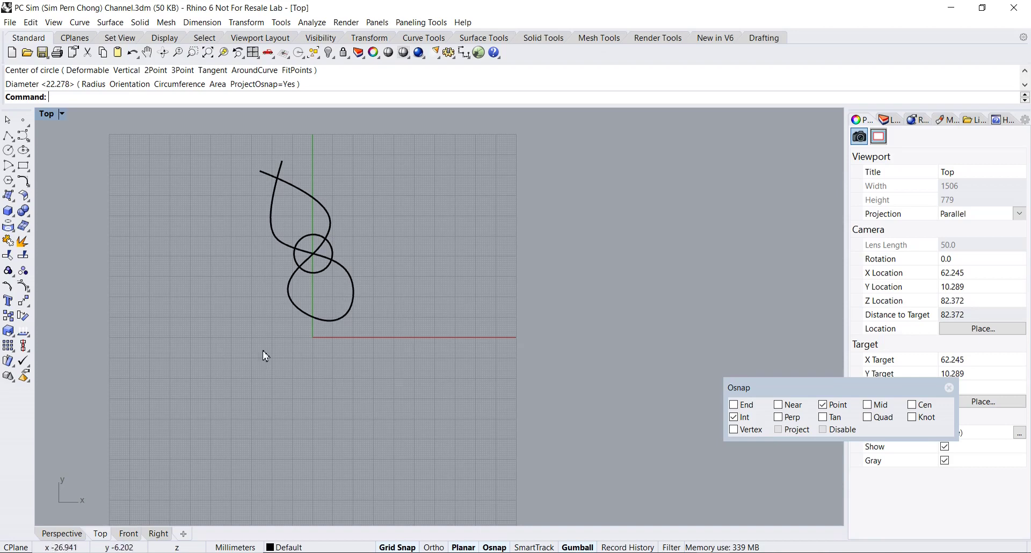
Polar array the figure-eight curves and the circle around the origin with 12 items over 360 degrees.
{"action": "left_click", "coordinate": [9, 346]}
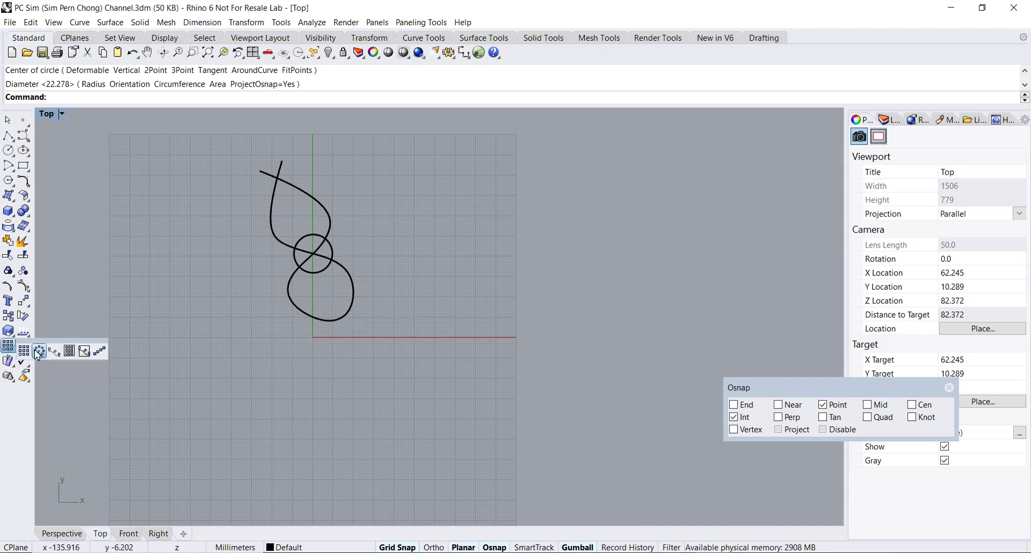
{"action": "left_click", "coordinate": [40, 352]}
{"action": "left_click_drag", "start_coordinate": [211, 139], "coordinate": [436, 369]}
{"action": "key", "text": "Return"}
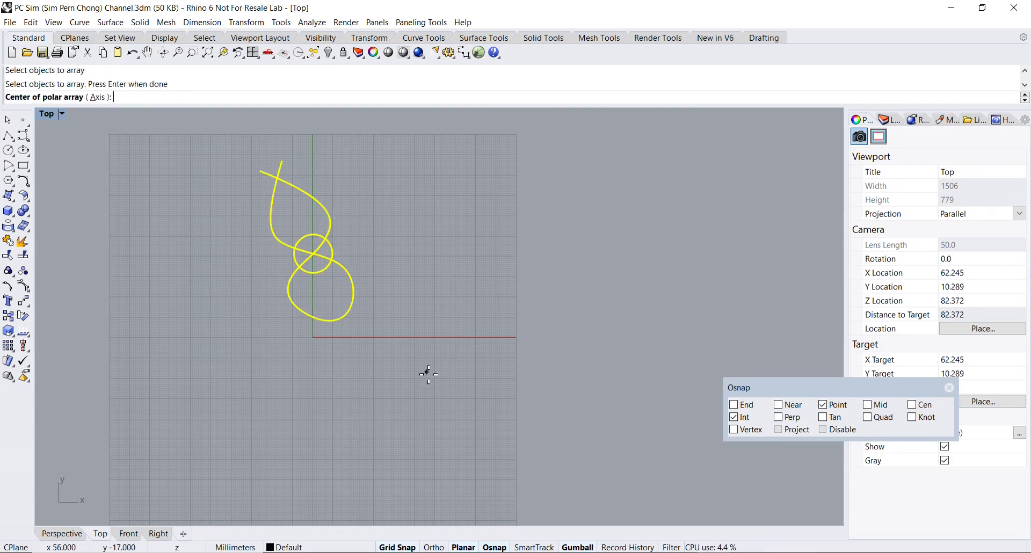
{"action": "left_click", "coordinate": [314, 339]}
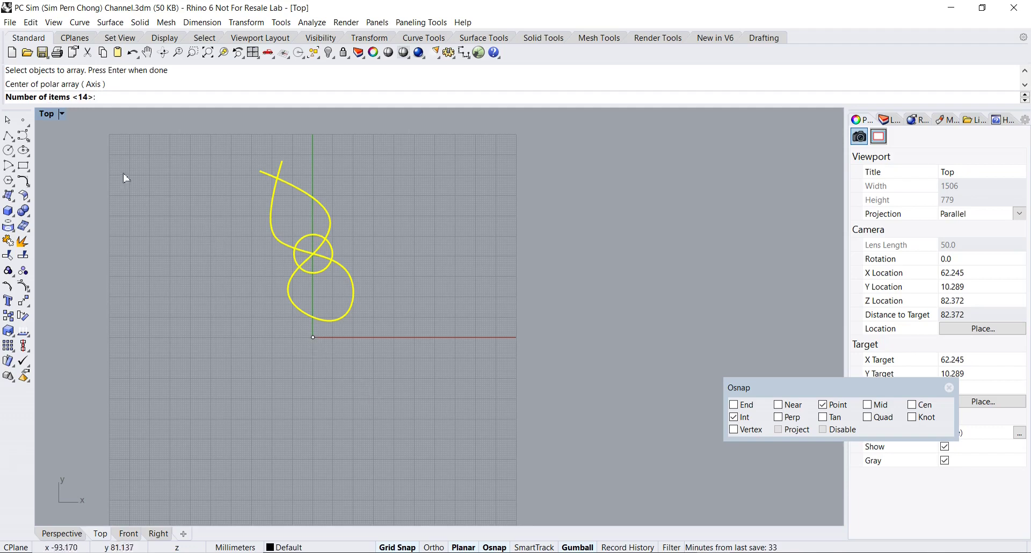
{"action": "type", "text": "1"}
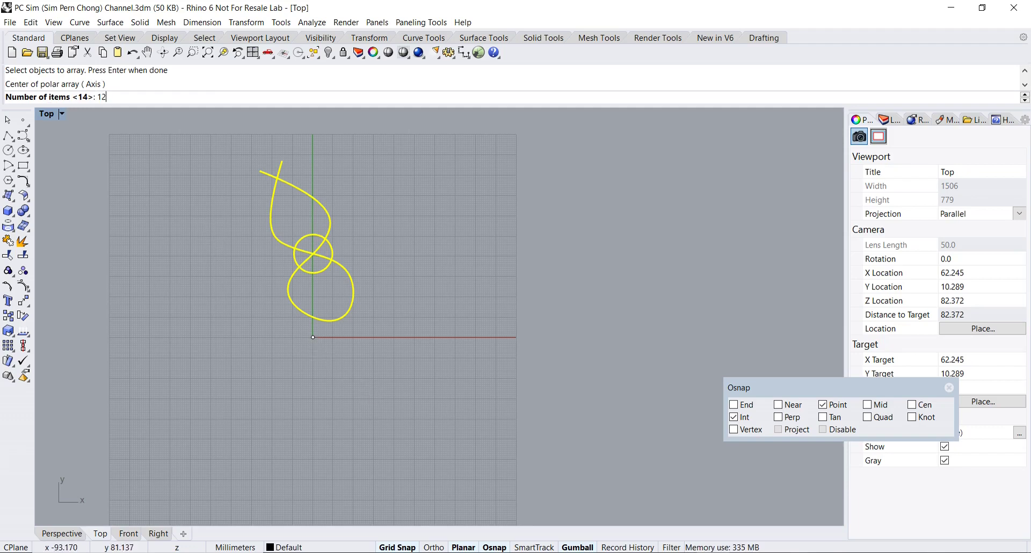
{"action": "type", "text": "2"}
{"action": "key", "text": "Return"}
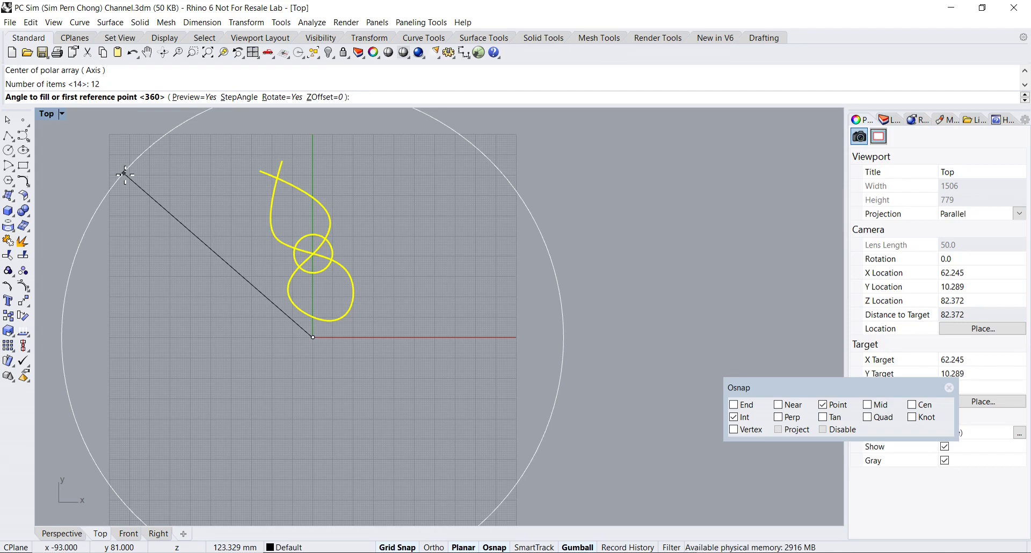
{"action": "key", "text": "Return"}
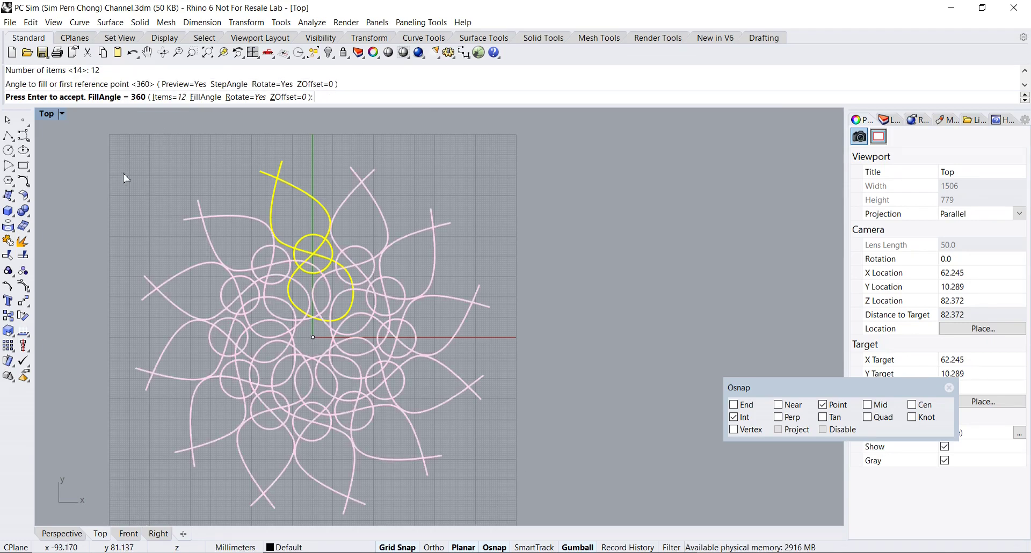
{"action": "key", "text": "Return"}
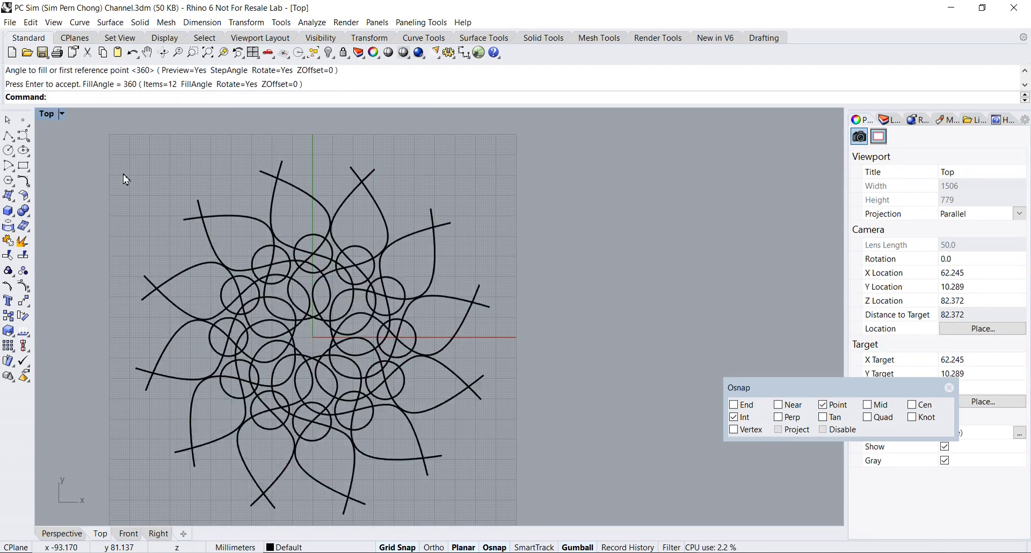
Examine the arrayed flower pattern, including its overlapping circles, inner loops and crossing petal tips.
{"action": "scroll", "coordinate": [237, 246], "scroll_direction": "up", "scroll_amount": 5}
{"action": "scroll", "coordinate": [244, 224], "scroll_direction": "down", "scroll_amount": 5}
{"action": "right_click_drag", "start_coordinate": [247, 226], "coordinate": [385, 236]}
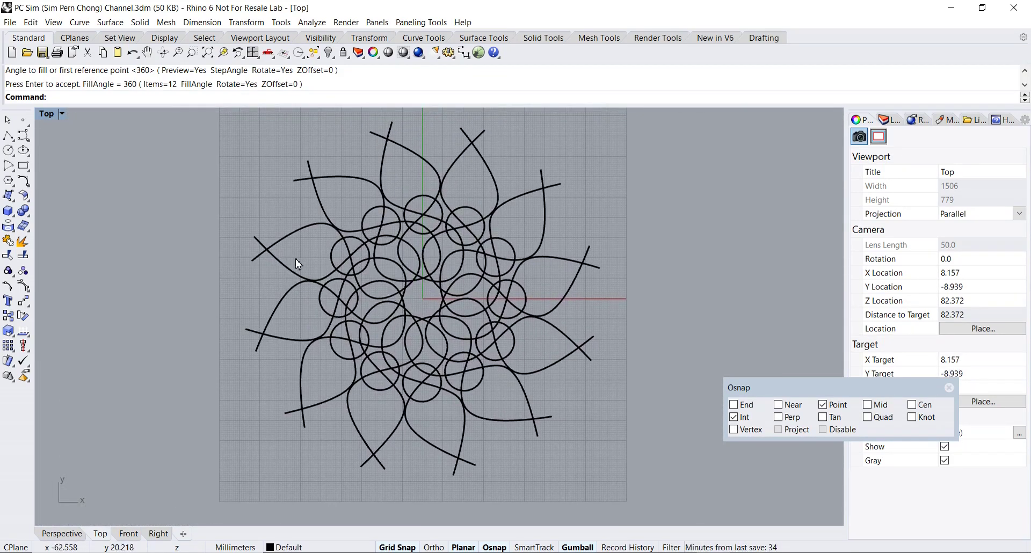
{"action": "right_click_drag", "start_coordinate": [299, 263], "coordinate": [277, 263]}
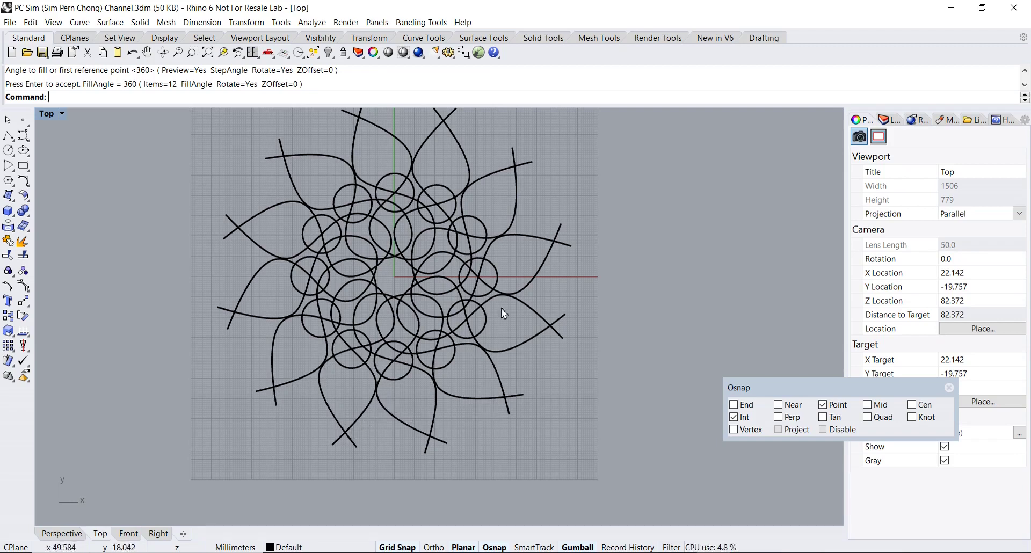
{"action": "scroll", "coordinate": [267, 270], "scroll_direction": "down", "scroll_amount": 6}
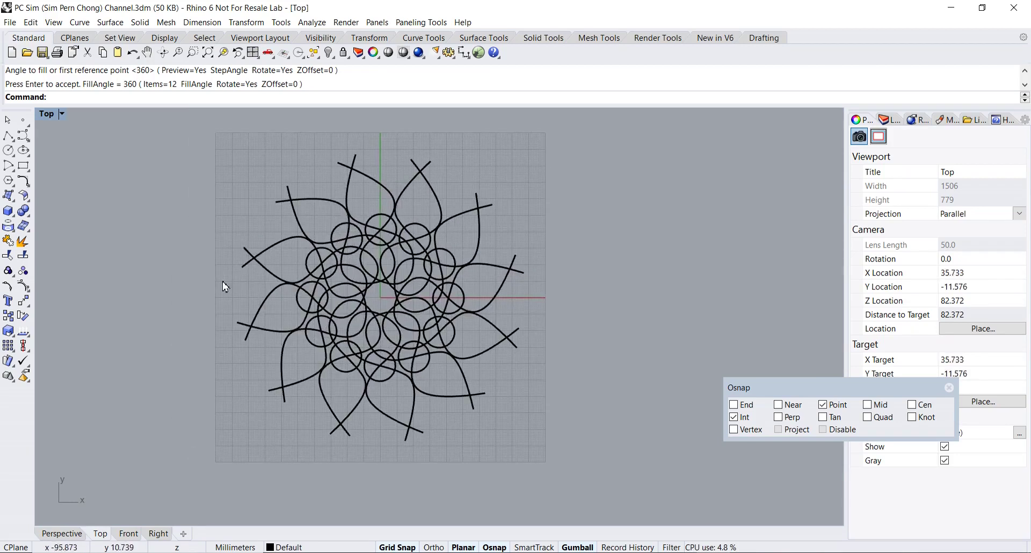
{"action": "right_click_drag", "start_coordinate": [223, 295], "coordinate": [249, 299]}
{"action": "scroll", "coordinate": [247, 300], "scroll_direction": "up", "scroll_amount": 4}
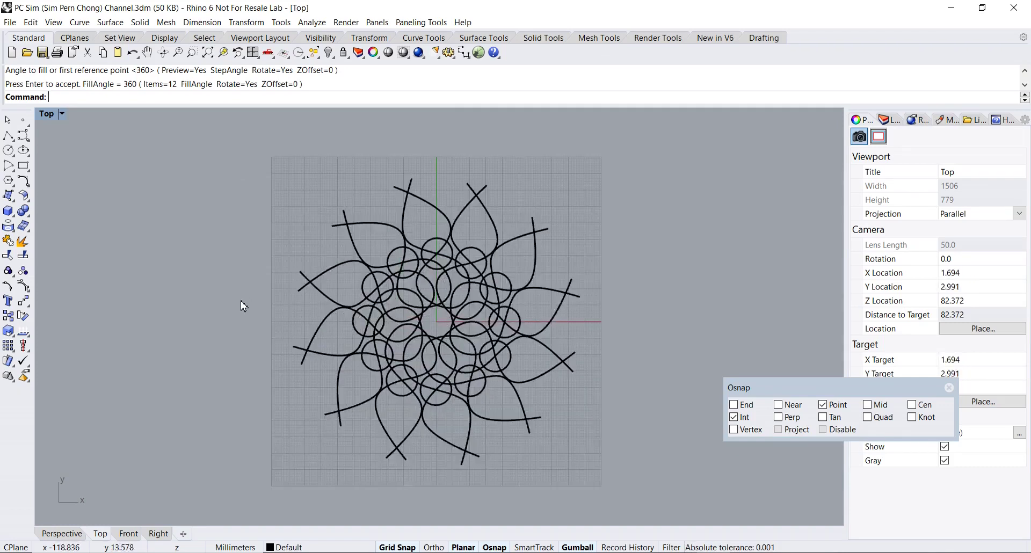
{"action": "right_click_drag", "start_coordinate": [301, 309], "coordinate": [172, 272]}
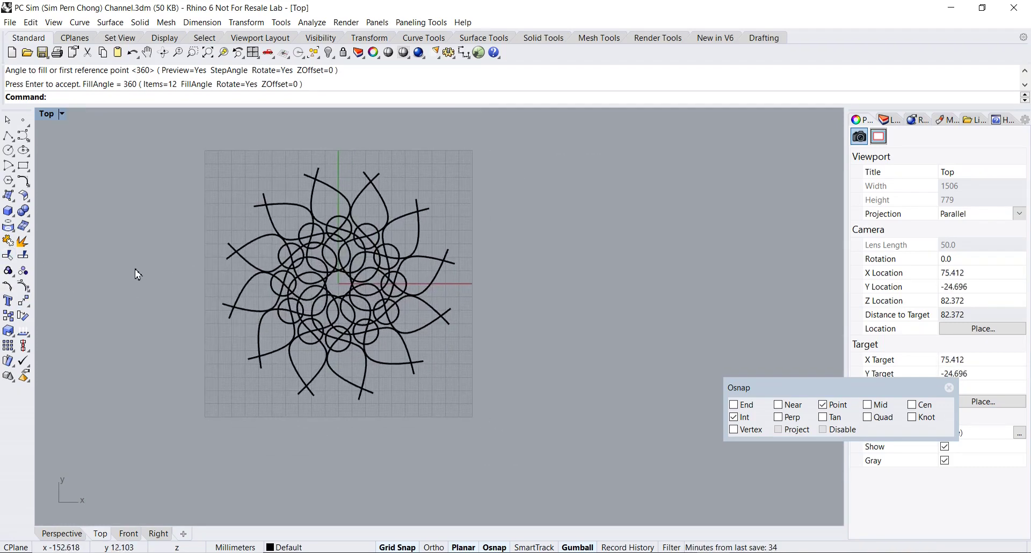
Trim the overhanging ends at five lower and left petal tips and the overlapping segments around the left petal's circle, using all curves as cutters.
{"action": "left_click", "coordinate": [7, 256]}
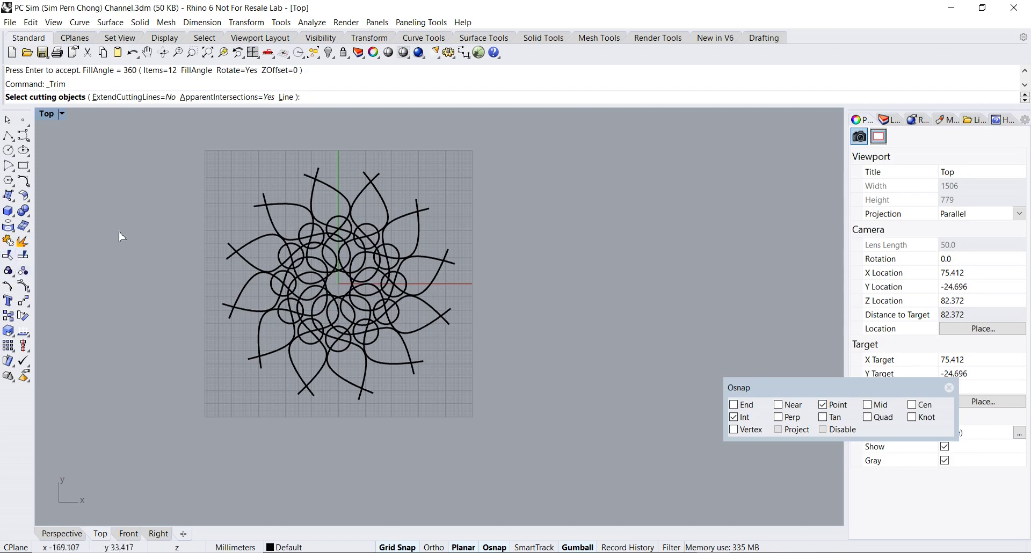
{"action": "mouse_move", "coordinate": [209, 154]}
{"action": "left_mouse_down"}
{"action": "mouse_move", "coordinate": [400, 252]}
{"action": "mouse_move", "coordinate": [554, 474]}
{"action": "mouse_move", "coordinate": [537, 460]}
{"action": "left_mouse_up"}
{"action": "right_click", "coordinate": [459, 410]}
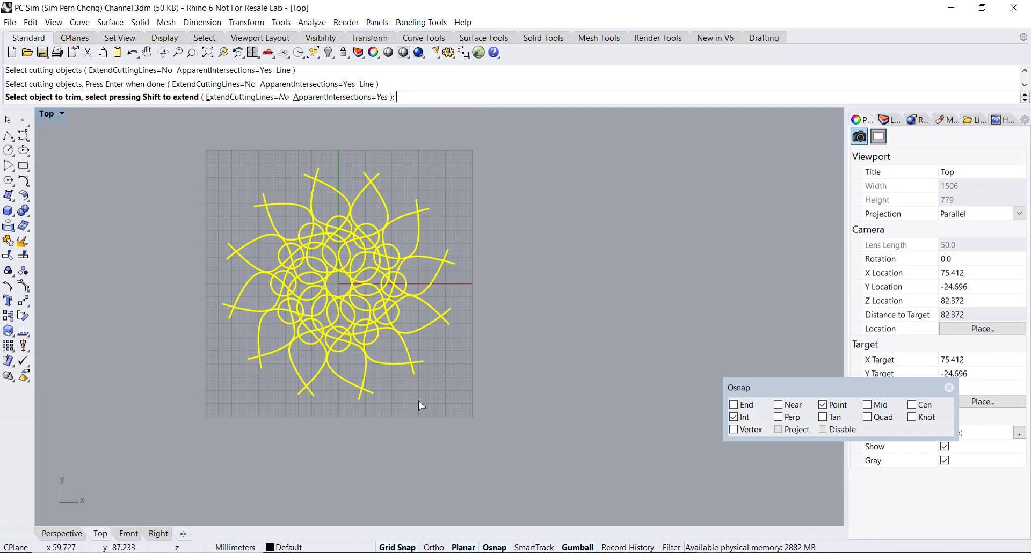
{"action": "scroll", "coordinate": [425, 404], "scroll_direction": "up", "scroll_amount": 3}
{"action": "left_click", "coordinate": [397, 383]}
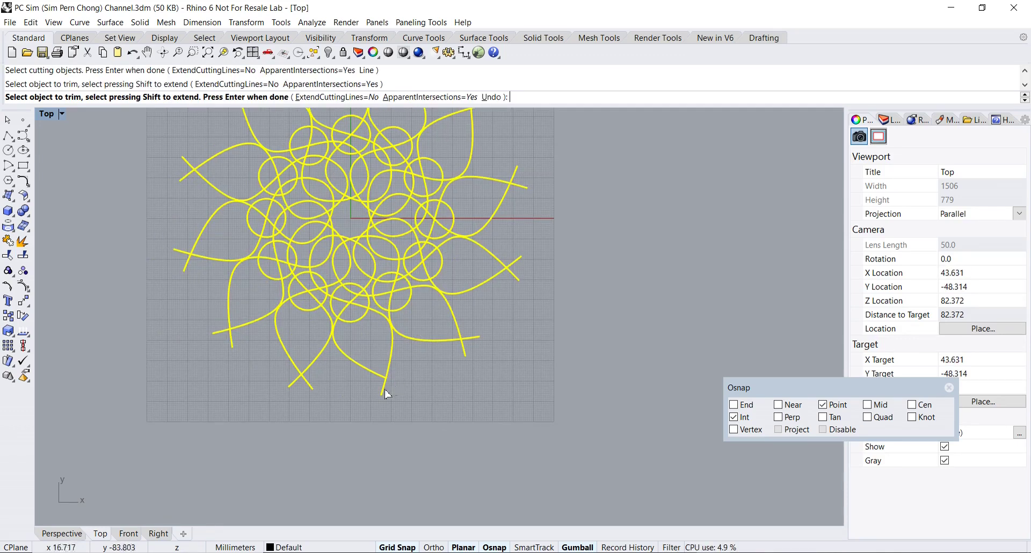
{"action": "left_click", "coordinate": [309, 390]}
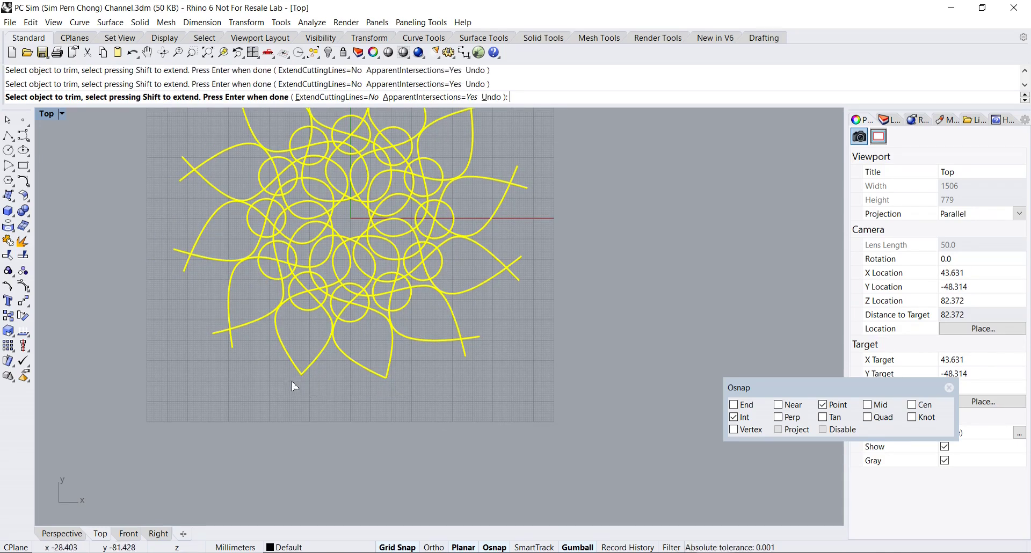
{"action": "left_click", "coordinate": [231, 340]}
{"action": "right_click_drag", "start_coordinate": [179, 253], "coordinate": [223, 282]}
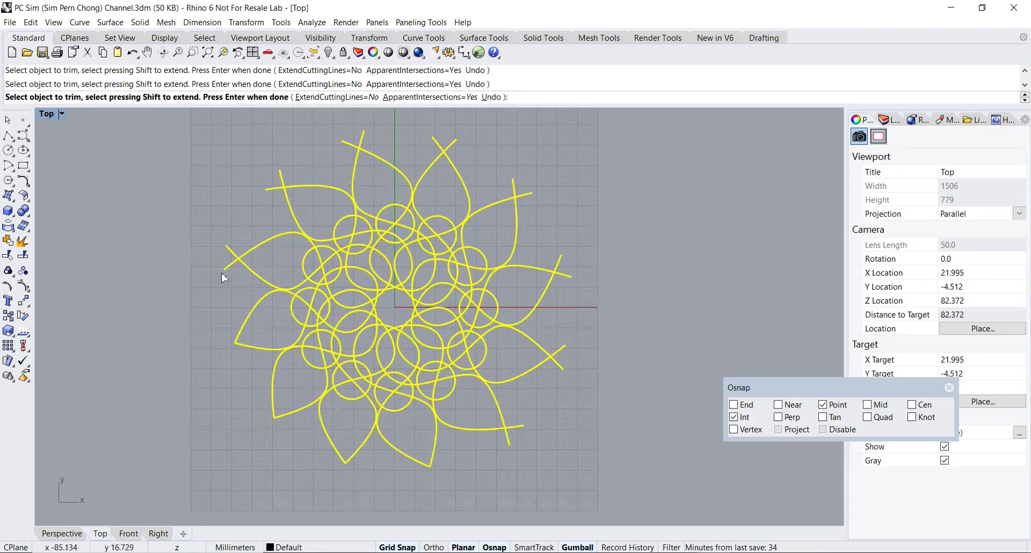
{"action": "left_click", "coordinate": [230, 251]}
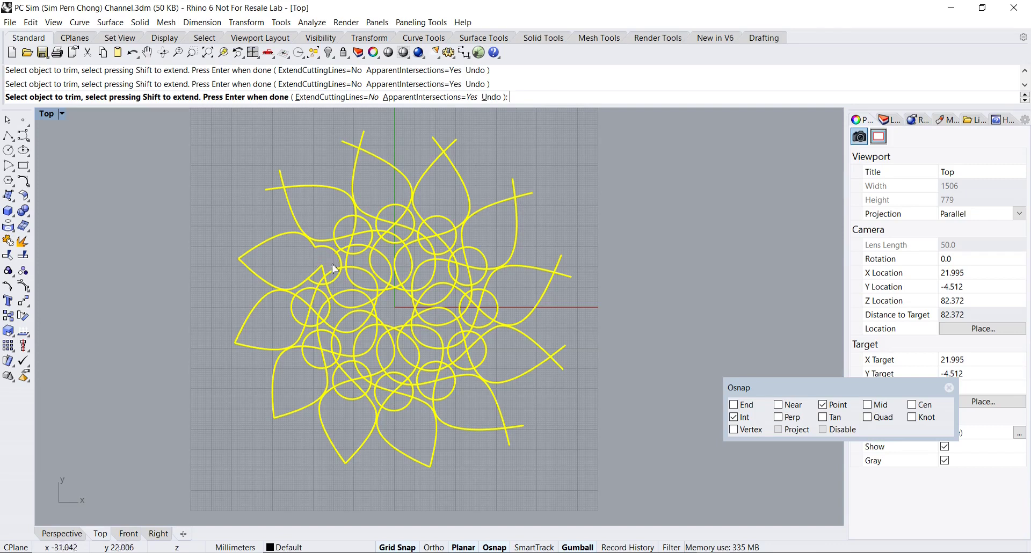
{"action": "left_click", "coordinate": [319, 274]}
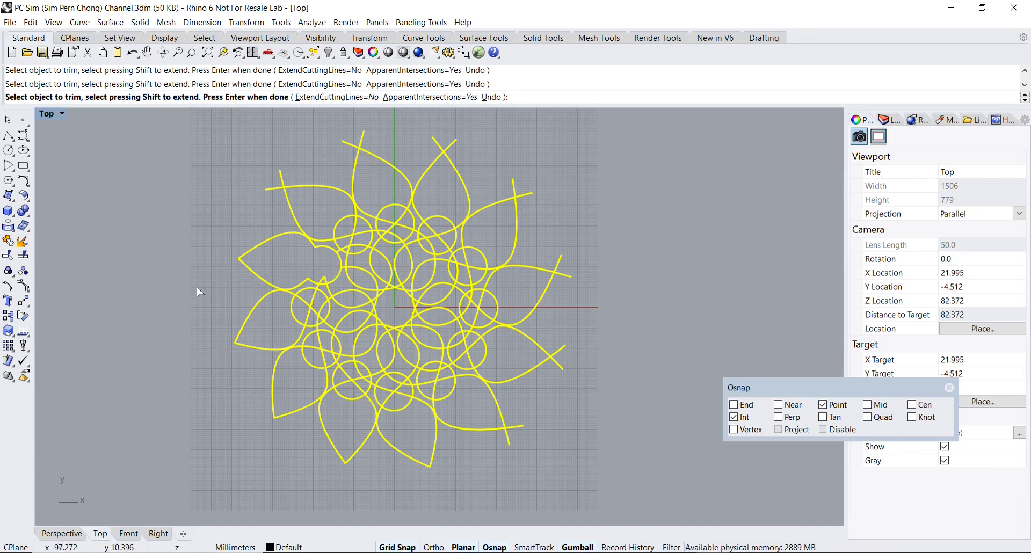
{"action": "key", "text": "Return"}
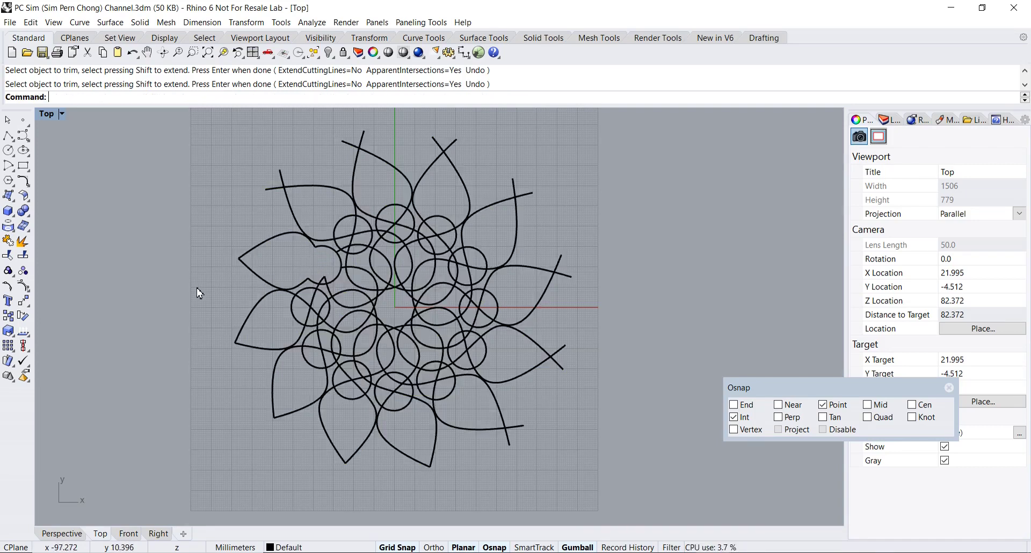
Undo the trimming of the petal tips and the left petal's circle.
{"action": "key", "text": "ctrl+z"}
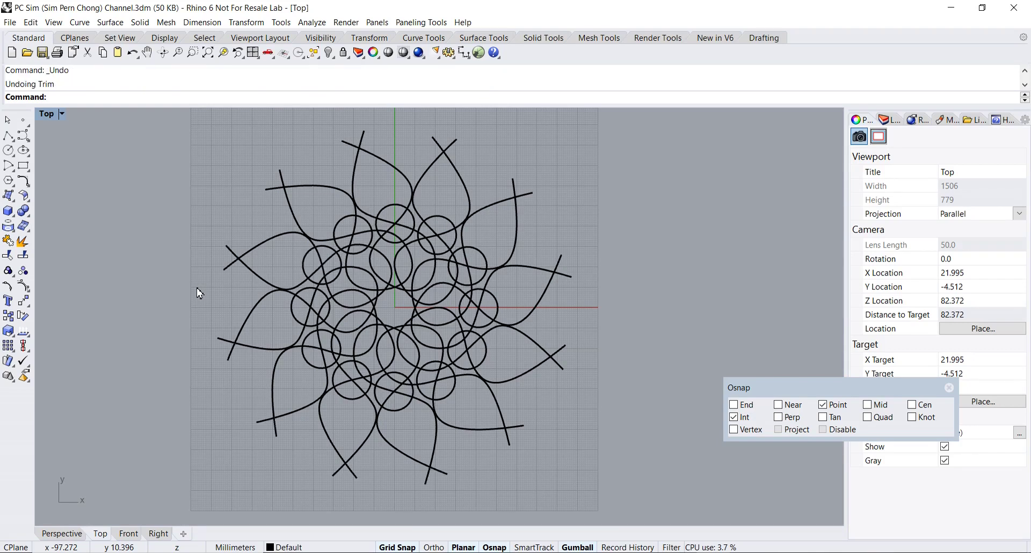
{"action": "right_click_drag", "start_coordinate": [198, 292], "coordinate": [322, 317]}
{"action": "scroll", "coordinate": [322, 317], "scroll_direction": "down", "scroll_amount": 1}
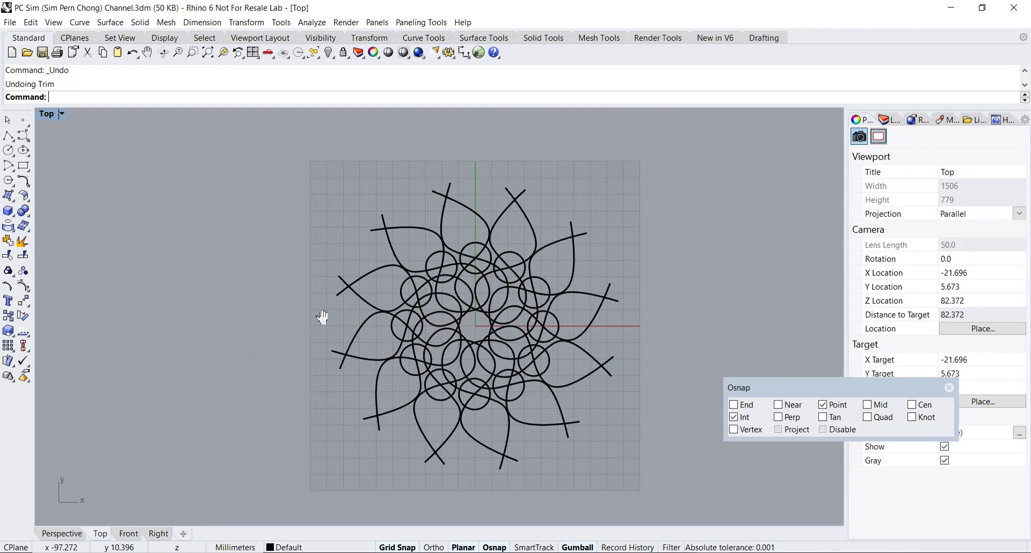
Start a Curve Boolean with DeleteInput set to All.
{"action": "left_click", "coordinate": [25, 183]}
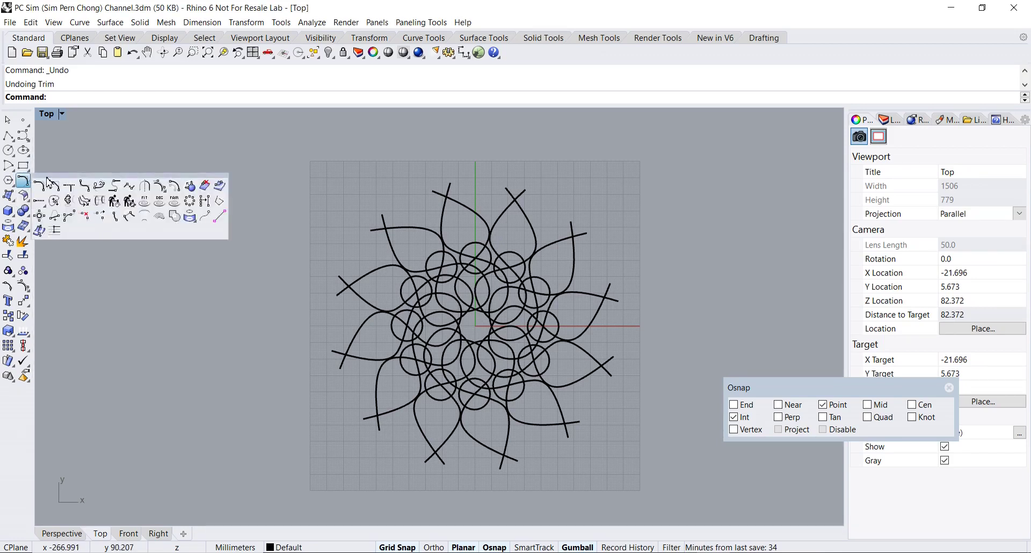
{"action": "left_click_drag", "start_coordinate": [54, 183], "coordinate": [107, 183]}
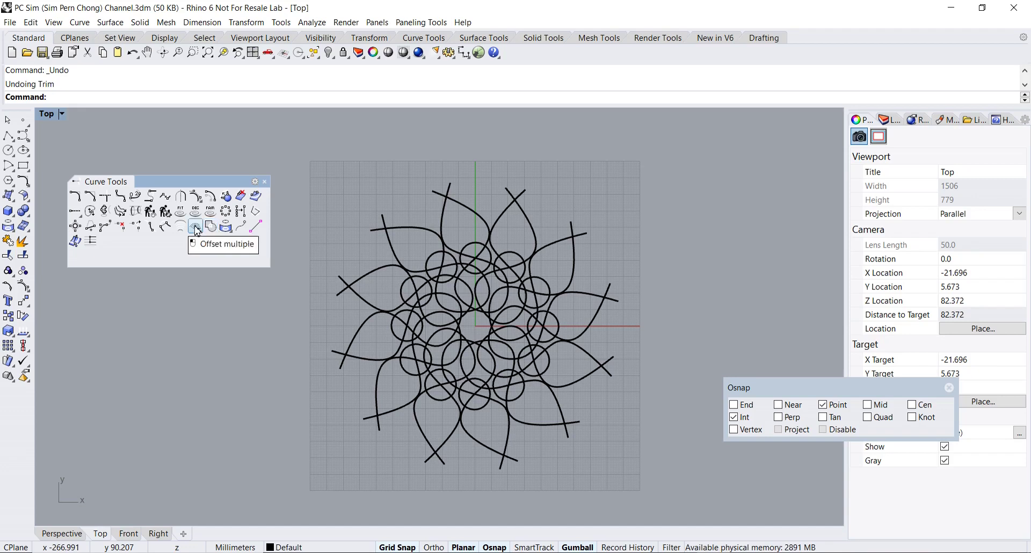
{"action": "left_click_drag", "start_coordinate": [200, 187], "coordinate": [189, 165]}
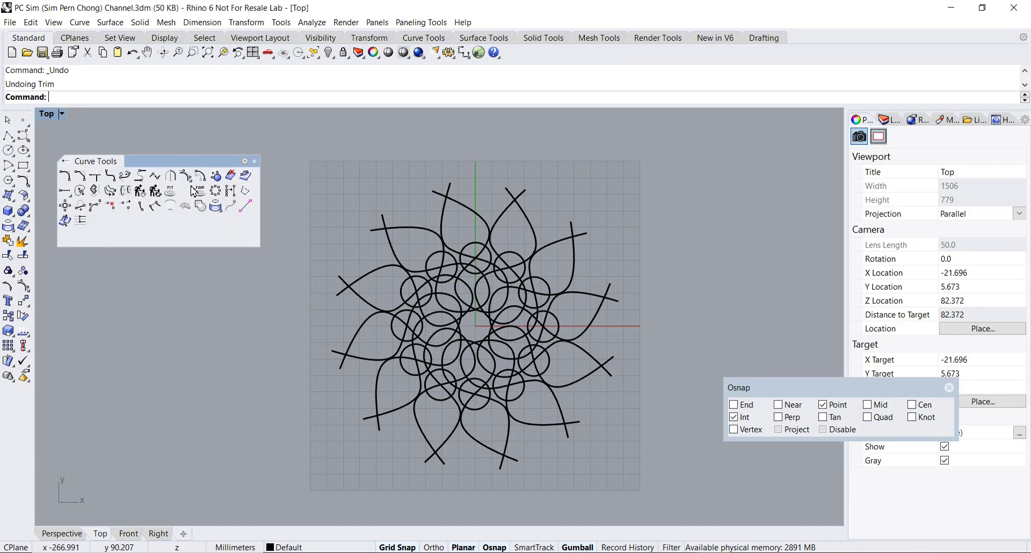
{"action": "left_click", "coordinate": [199, 207]}
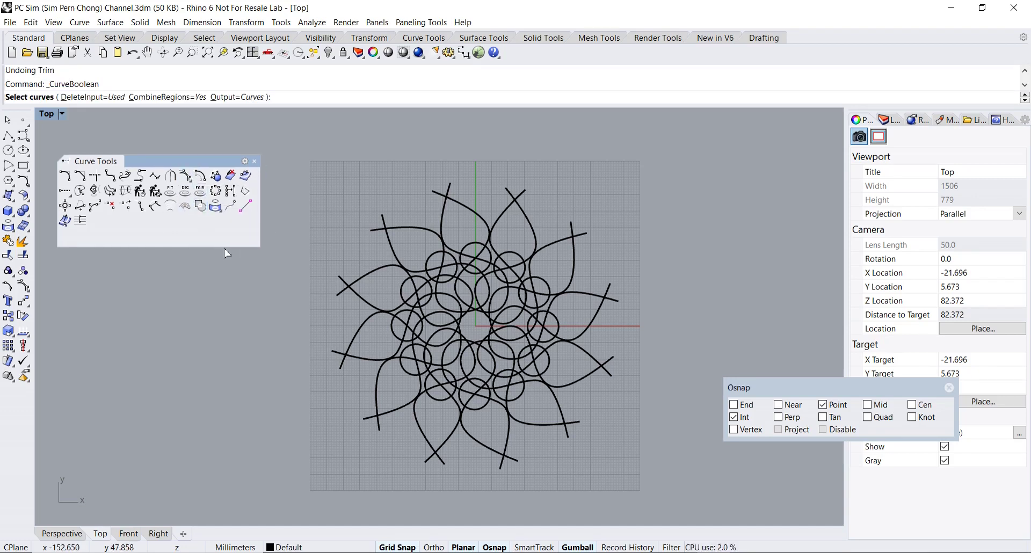
{"action": "left_click", "coordinate": [89, 98]}
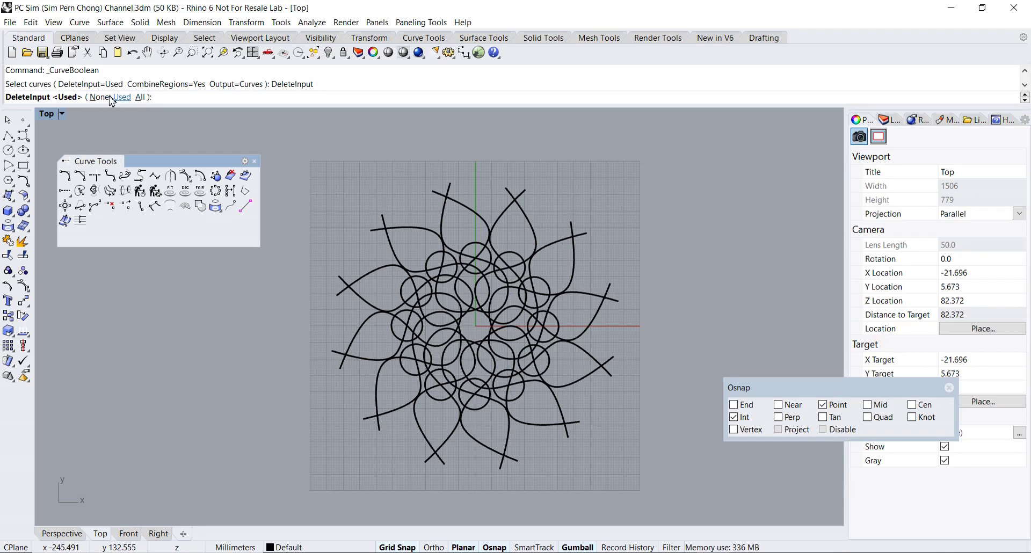
{"action": "left_click", "coordinate": [140, 97]}
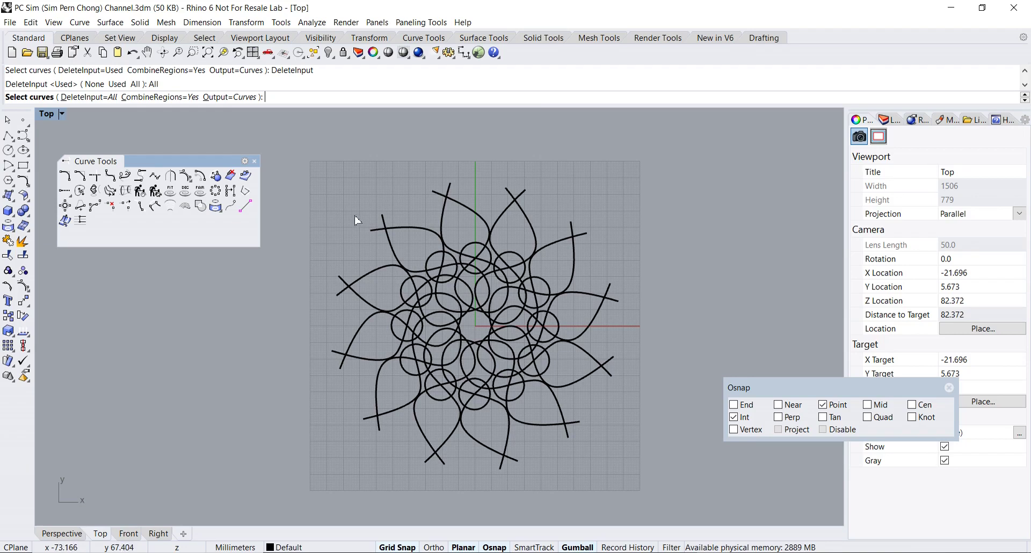
Use all the flower curves as boolean input and keep the twelve outer petal regions and the central region around the origin.
{"action": "left_click_drag", "start_coordinate": [275, 149], "coordinate": [666, 501]}
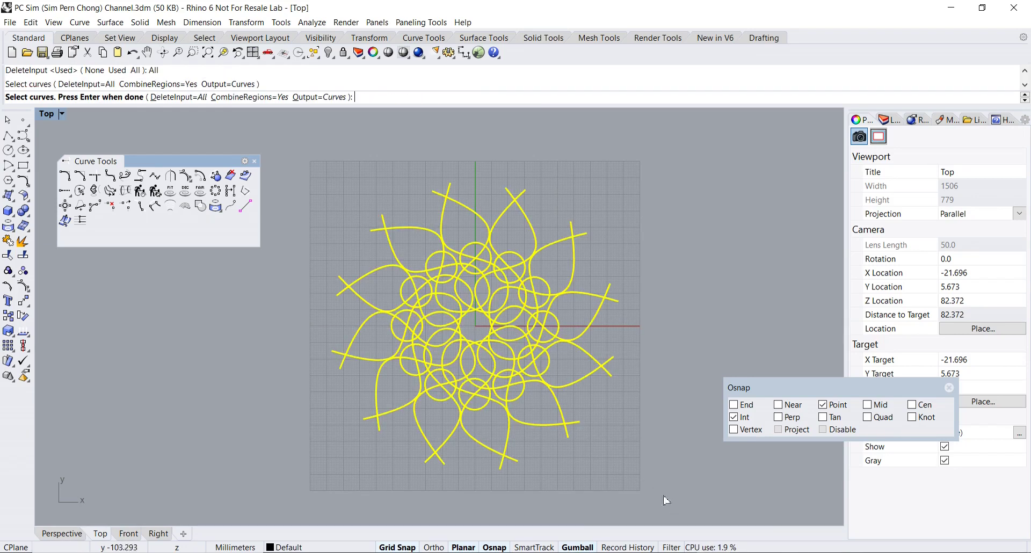
{"action": "key", "text": "Return"}
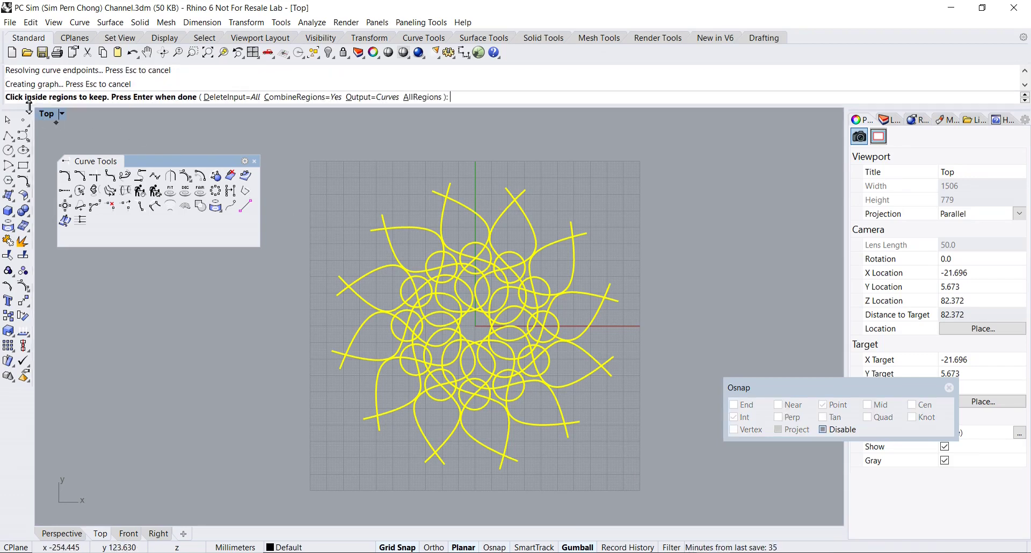
{"action": "mouse_move", "coordinate": [287, 286]}
{"action": "right_mouse_down"}
{"action": "mouse_move", "coordinate": [288, 253]}
{"action": "mouse_move", "coordinate": [286, 270]}
{"action": "right_mouse_up"}
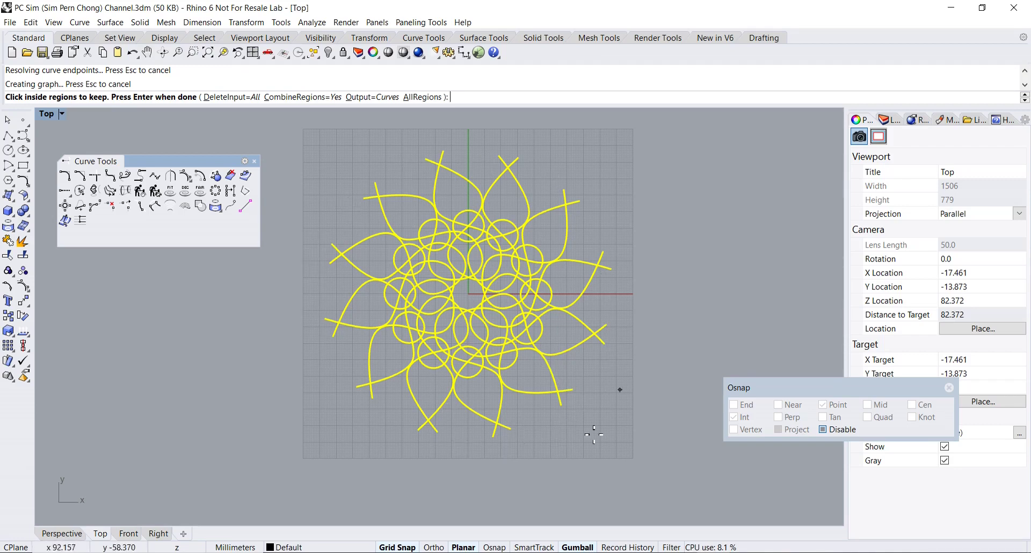
{"action": "left_click", "coordinate": [391, 281]}
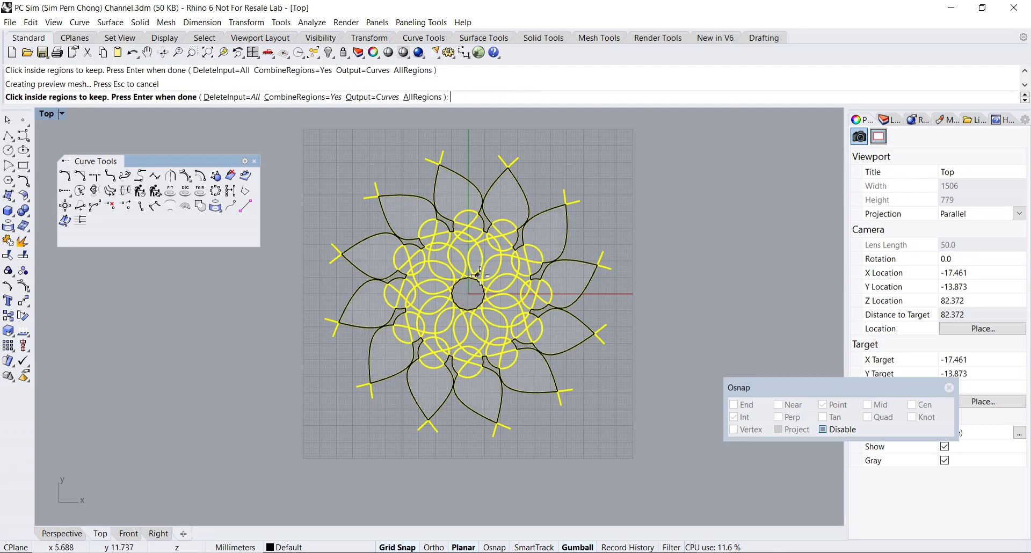
Keep the twelve leaf-shaped regions around the centre as well, and complete the curve boolean.
{"action": "scroll", "coordinate": [478, 275], "scroll_direction": "up", "scroll_amount": 2}
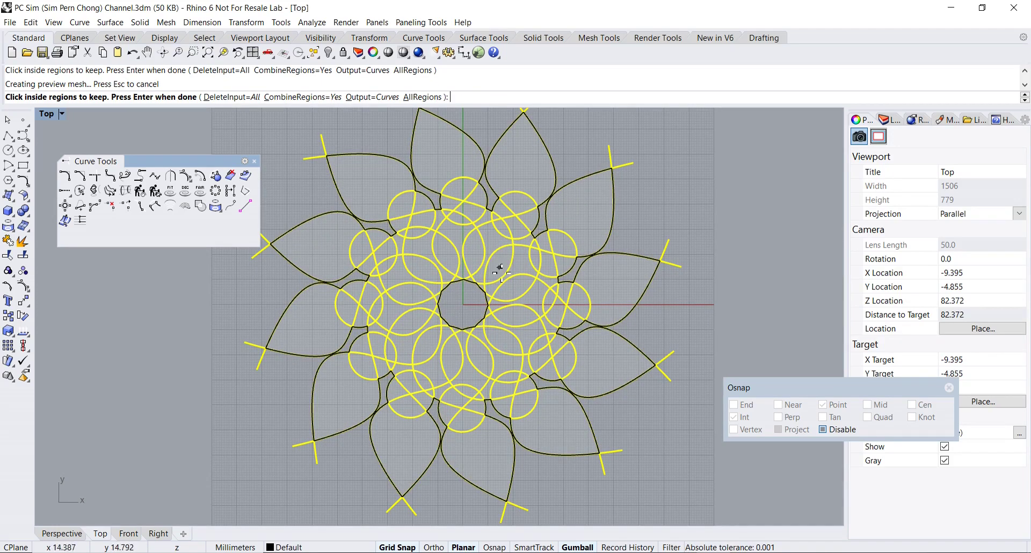
{"action": "left_click", "coordinate": [499, 264]}
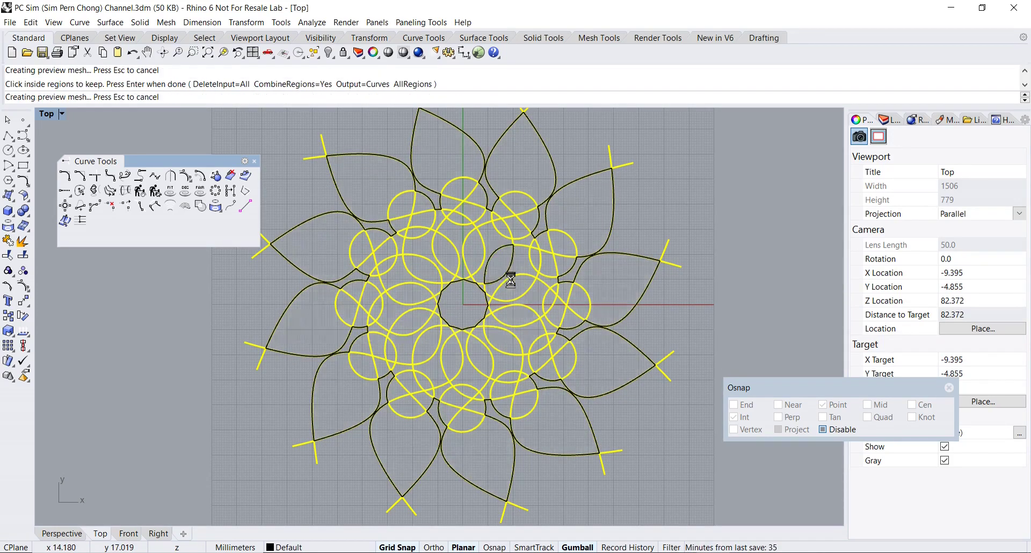
{"action": "left_click", "coordinate": [513, 289]}
{"action": "left_click", "coordinate": [513, 306]}
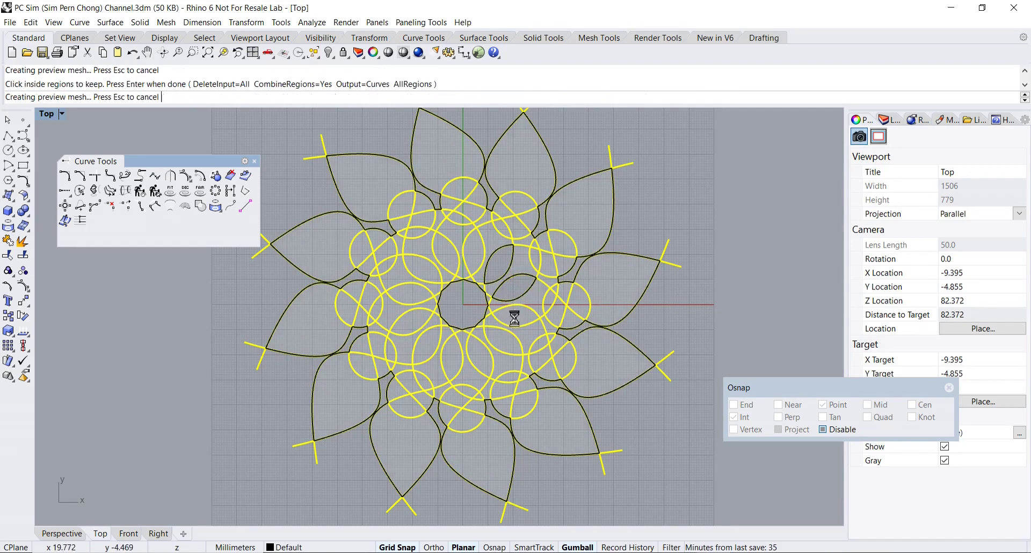
{"action": "left_click", "coordinate": [458, 357]}
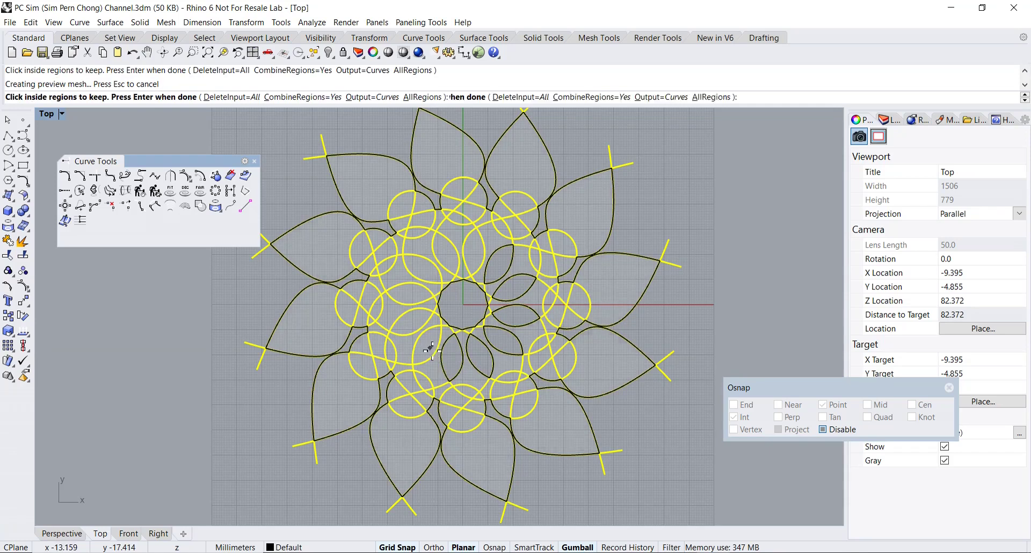
{"action": "left_click", "coordinate": [415, 330]}
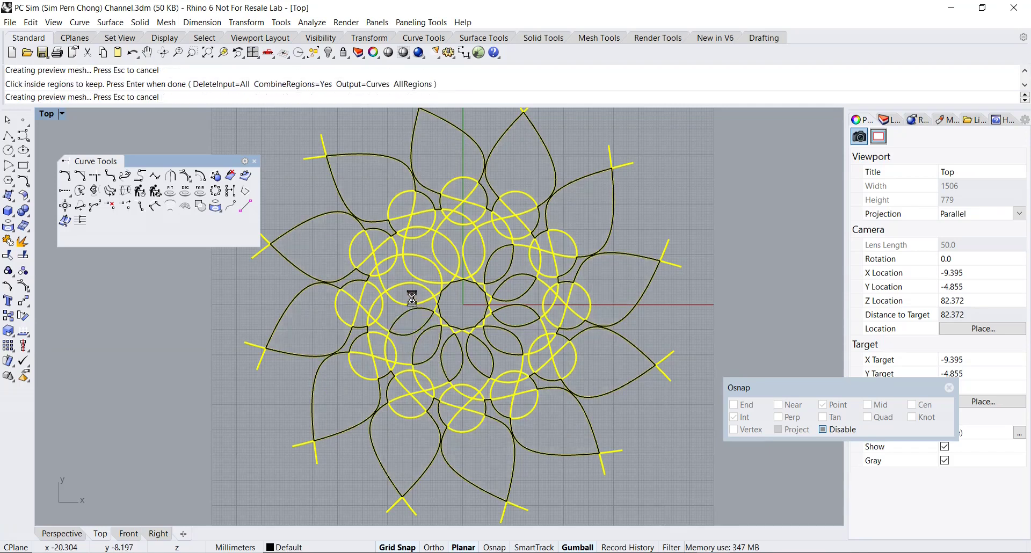
{"action": "left_click", "coordinate": [421, 282]}
{"action": "left_click", "coordinate": [447, 252]}
{"action": "left_click", "coordinate": [466, 247]}
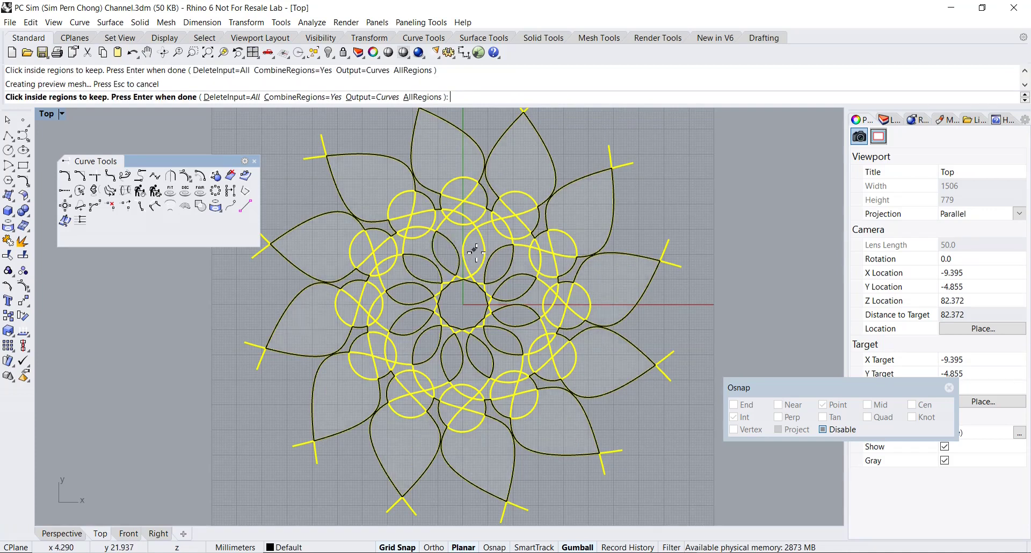
{"action": "left_click", "coordinate": [476, 253]}
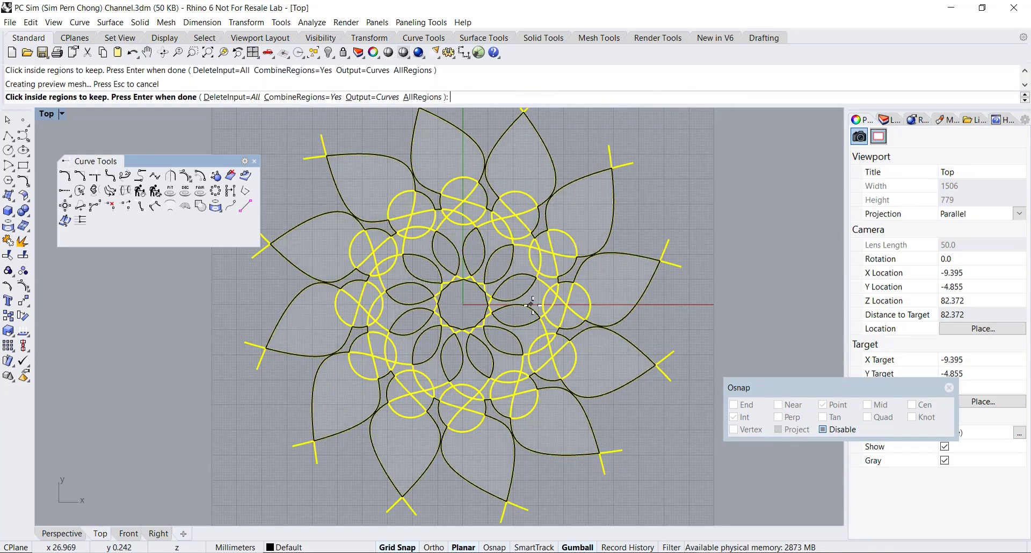
{"action": "scroll", "coordinate": [532, 304], "scroll_direction": "down", "scroll_amount": 2}
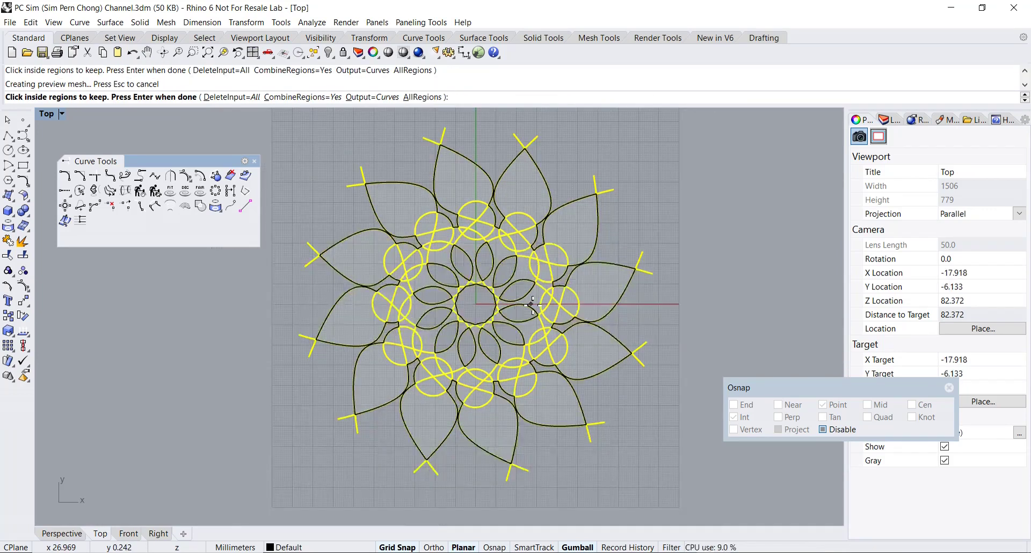
{"action": "key", "text": "Return"}
{"action": "left_click", "coordinate": [685, 326]}
{"action": "mouse_move", "coordinate": [686, 326]}
{"action": "right_mouse_down"}
{"action": "mouse_move", "coordinate": [654, 352]}
{"action": "mouse_move", "coordinate": [681, 324]}
{"action": "mouse_move", "coordinate": [626, 327]}
{"action": "mouse_move", "coordinate": [526, 304]}
{"action": "right_mouse_up"}
{"action": "scroll", "coordinate": [654, 342], "scroll_direction": "up", "scroll_amount": 2}
{"action": "scroll", "coordinate": [678, 322], "scroll_direction": "down", "scroll_amount": 2}
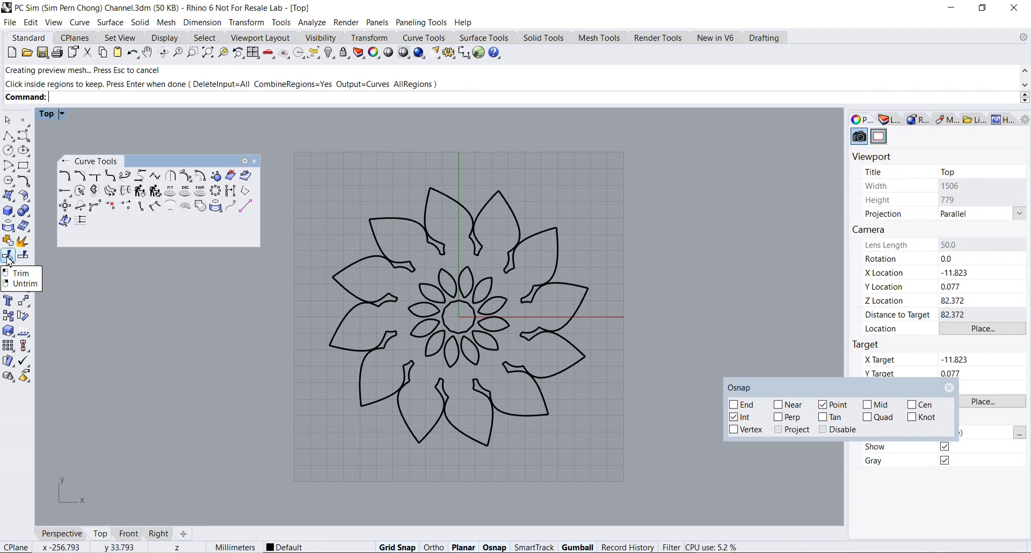
{"action": "right_click_drag", "start_coordinate": [324, 375], "coordinate": [330, 394]}
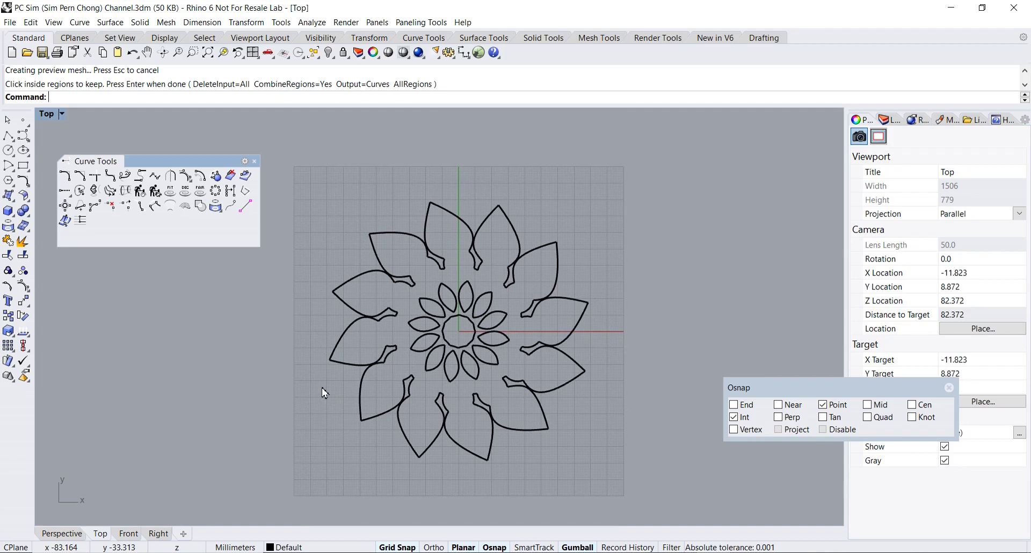